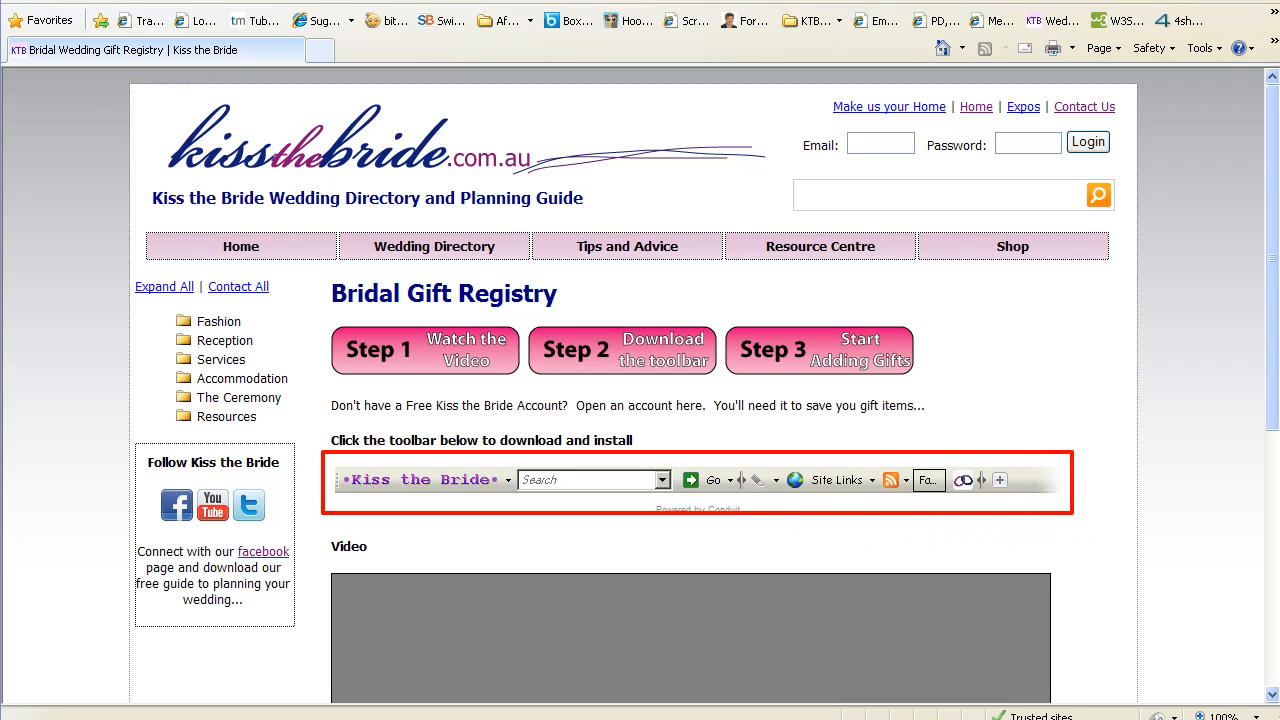
Dismiss the pending prompt on the Bridal Gift Registry page with Escape
{"action": "key", "text": "Escape"}
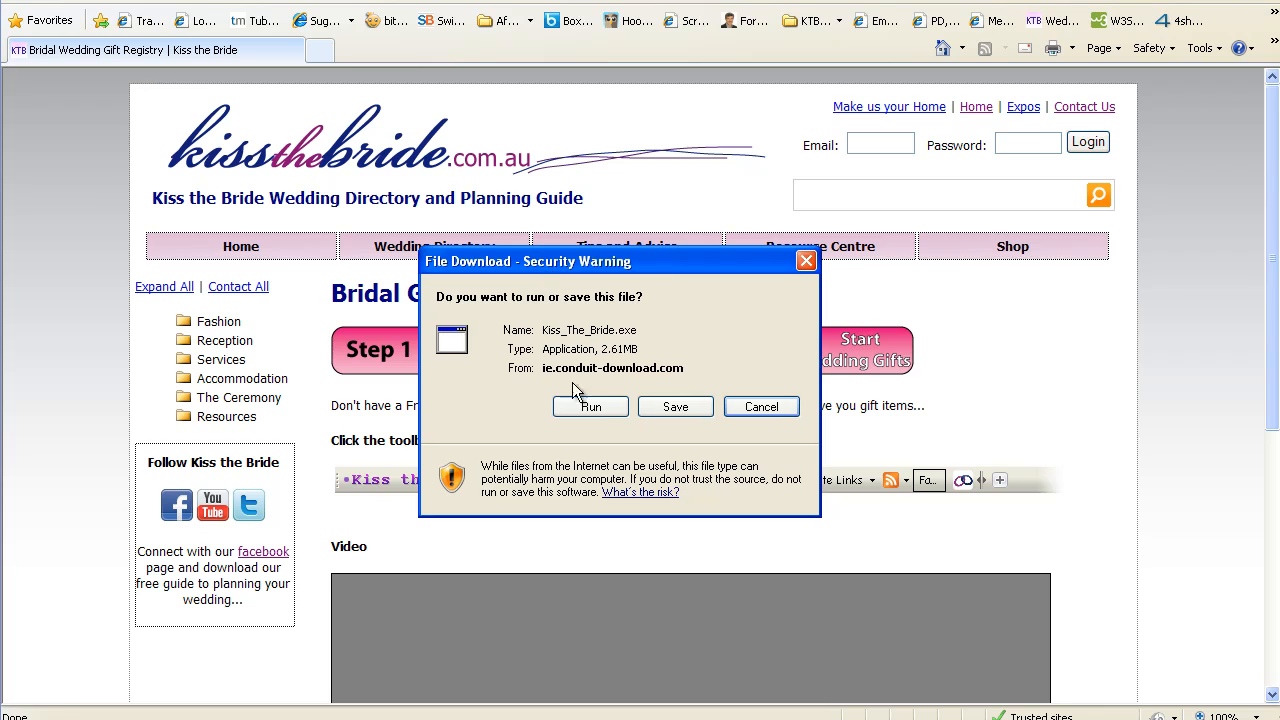
Run the Kiss The Bride toolbar installer with Bing unticked as default search, and install it
{"action": "left_click", "coordinate": [585, 412]}
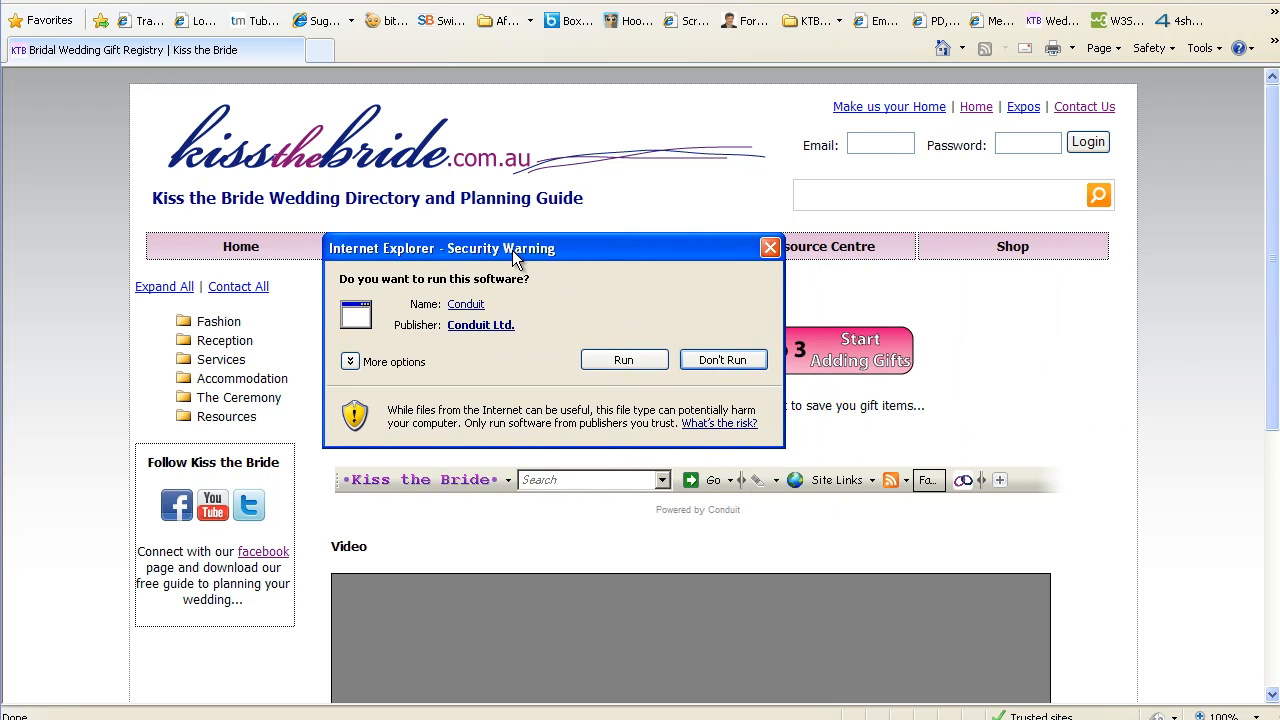
{"action": "left_click", "coordinate": [623, 360]}
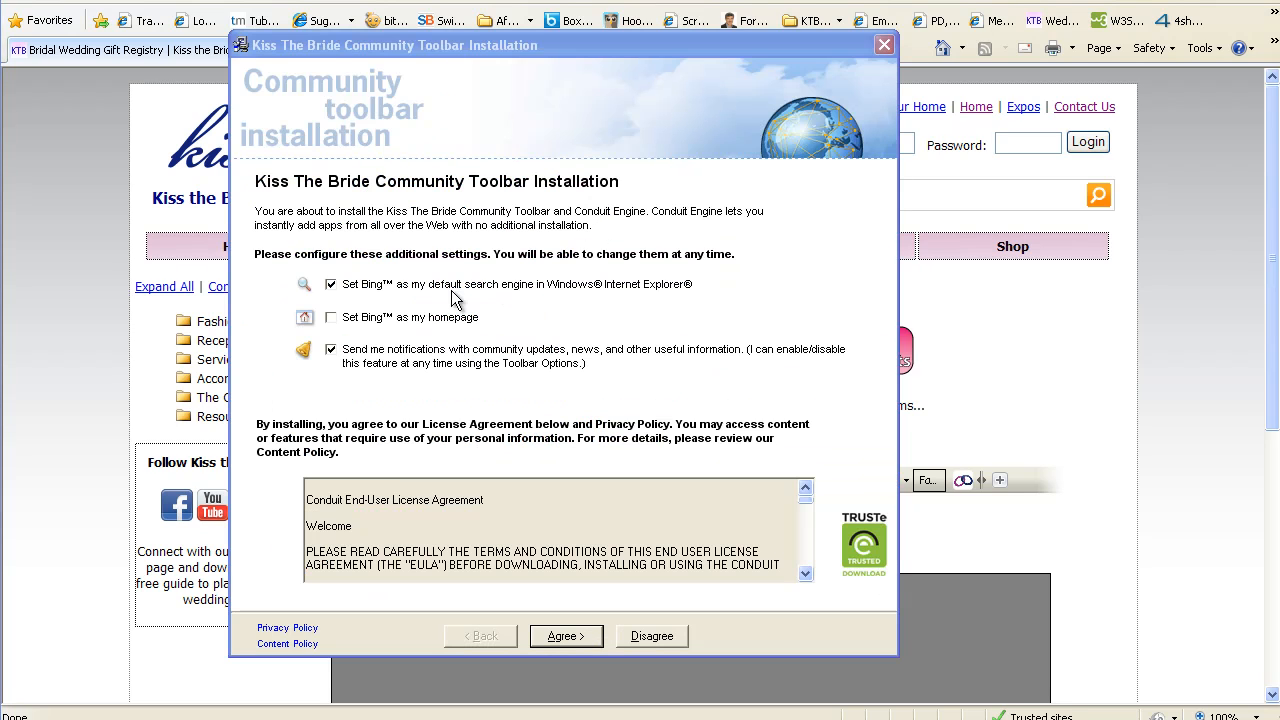
{"action": "left_click", "coordinate": [331, 285]}
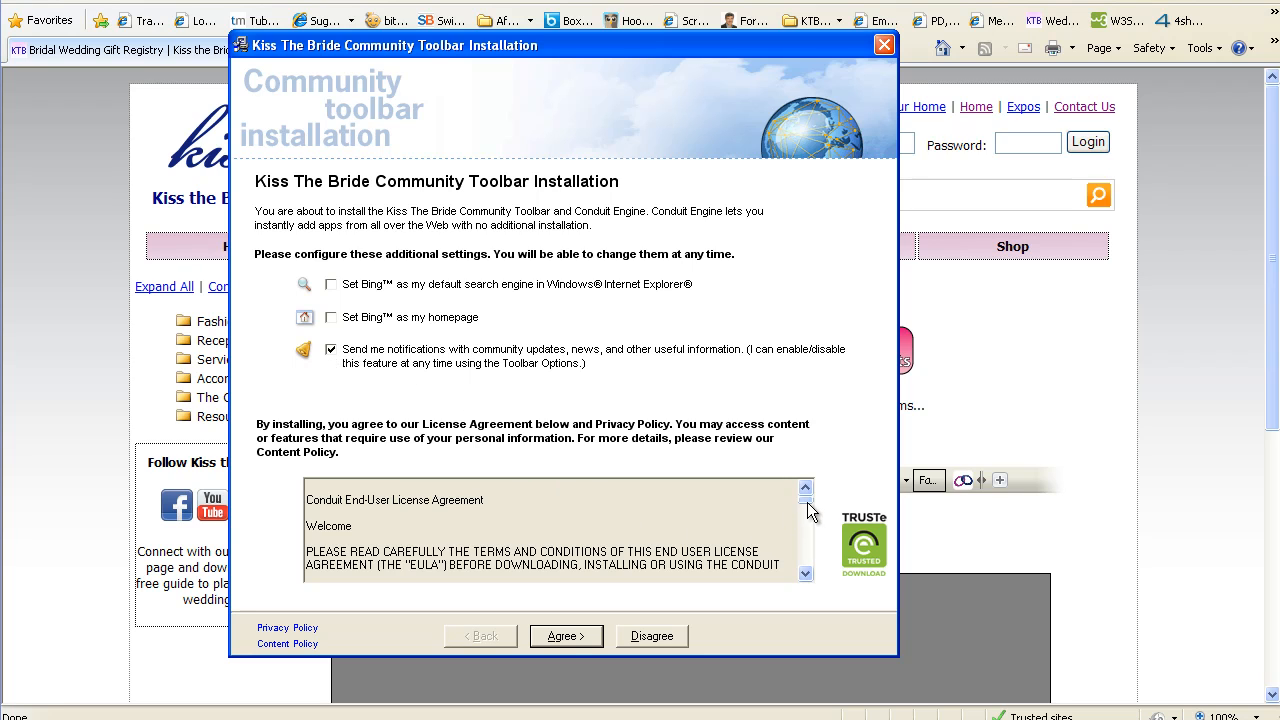
{"action": "mouse_move", "coordinate": [808, 506]}
{"action": "left_mouse_down"}
{"action": "mouse_move", "coordinate": [806, 560]}
{"action": "mouse_move", "coordinate": [806, 494]}
{"action": "left_mouse_up"}
{"action": "left_click", "coordinate": [589, 638]}
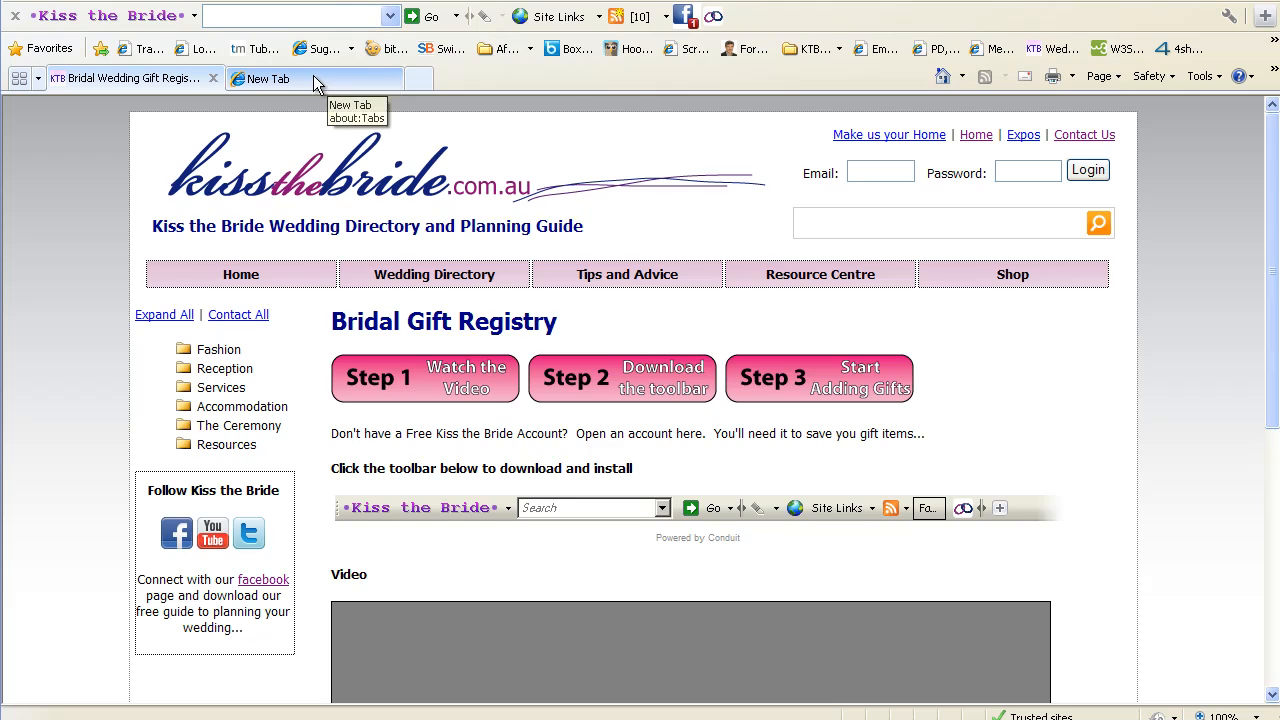
Return to the Bridal Gift Registry tab and look over the toolbar's Site Links list
{"action": "left_click", "coordinate": [311, 75]}
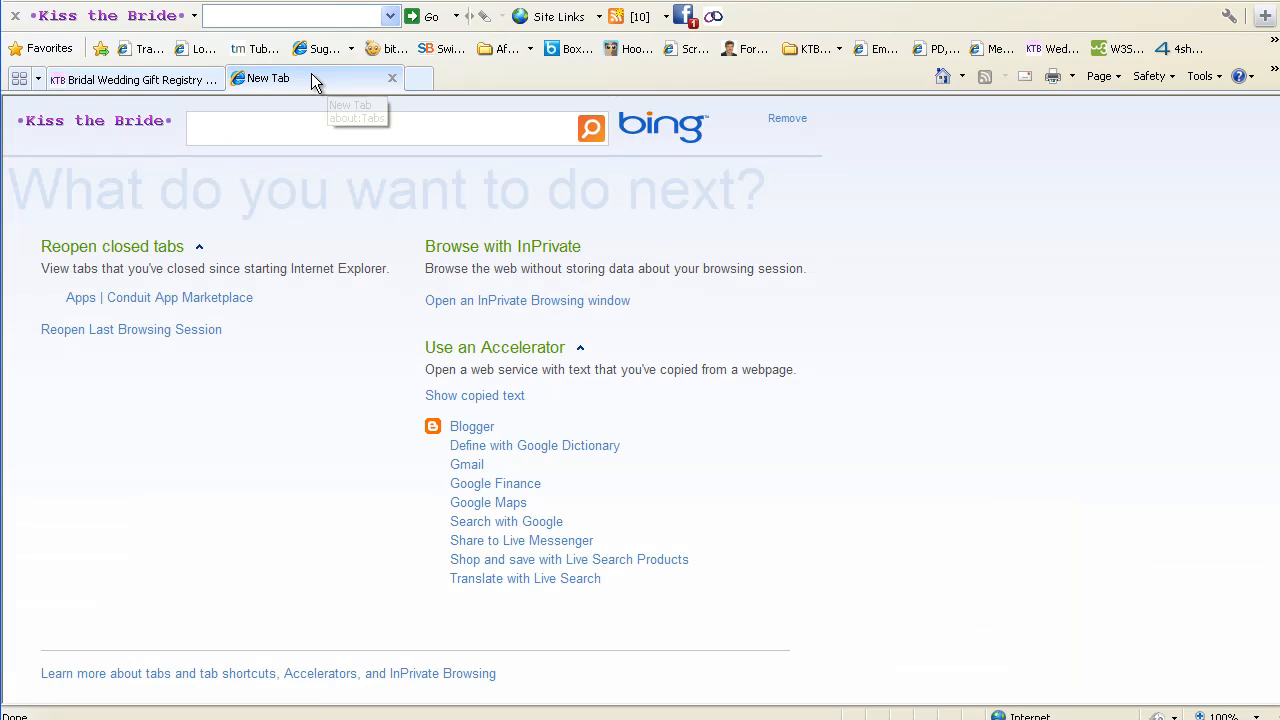
{"action": "left_click", "coordinate": [113, 82]}
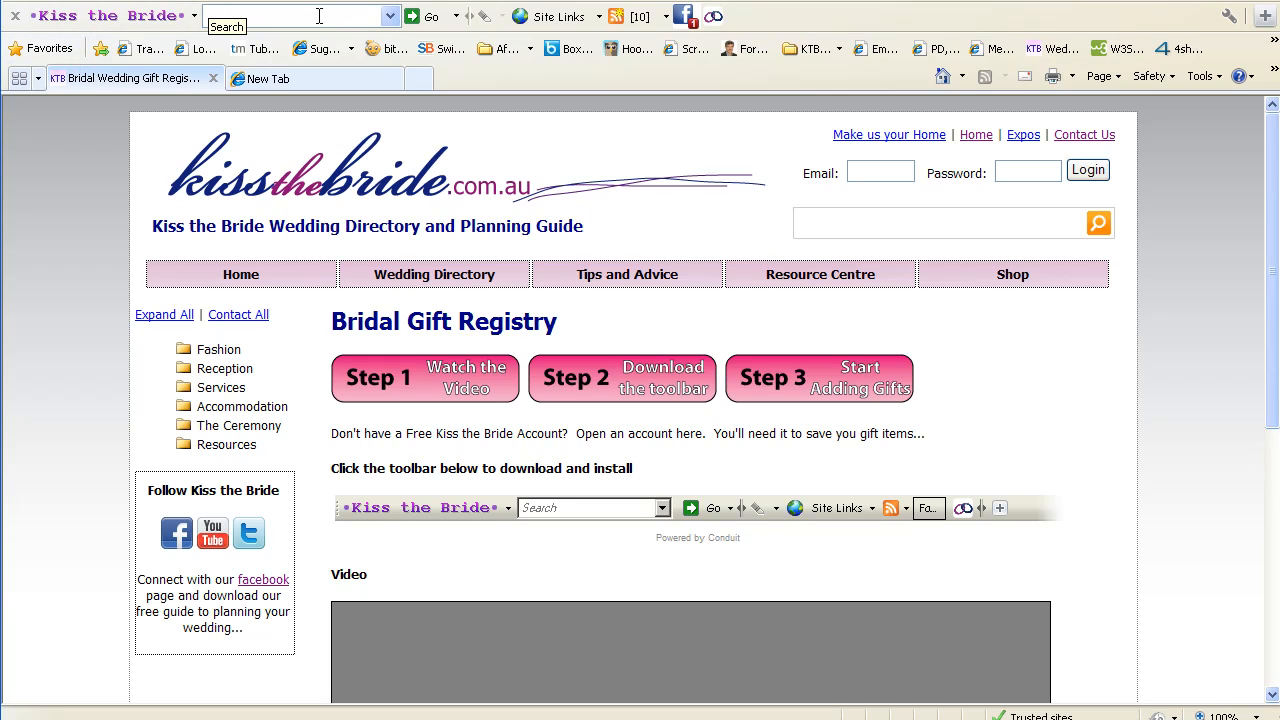
{"action": "left_click", "coordinate": [564, 18]}
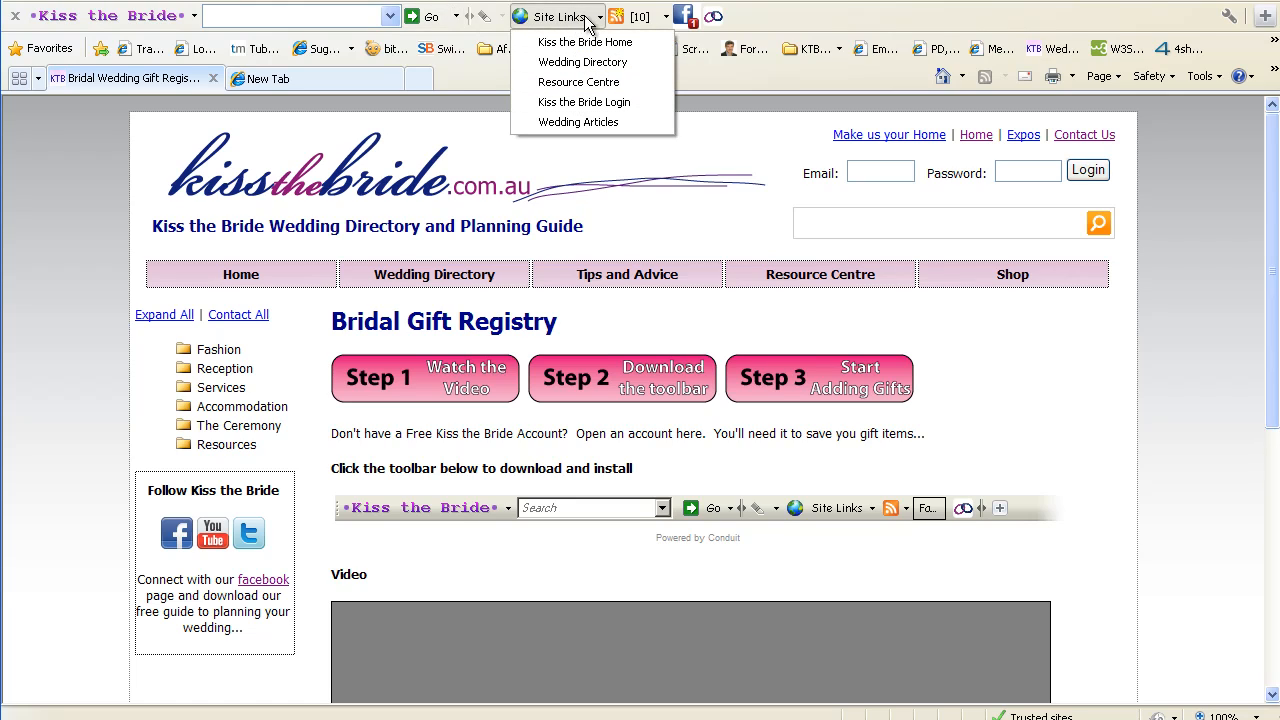
{"action": "left_click", "coordinate": [635, 18]}
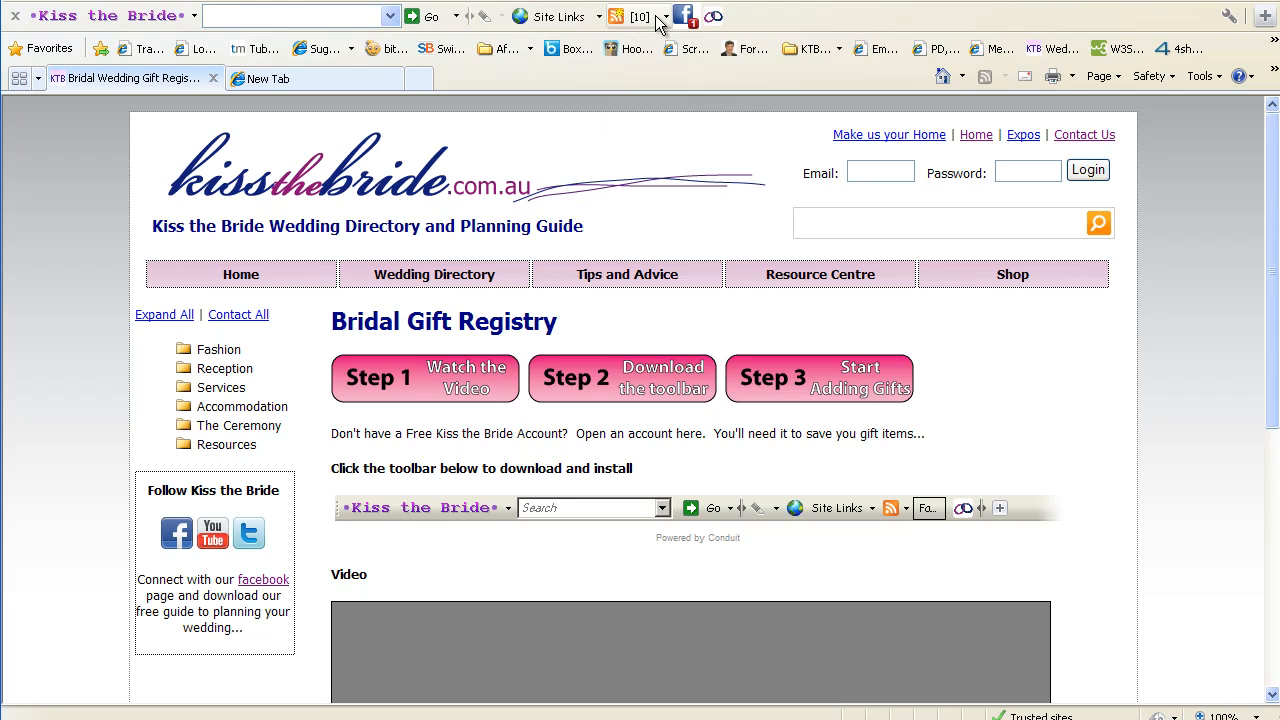
Browse the wedding news RSS feed list, then bring up the Wedding Gift Registry login
{"action": "left_click", "coordinate": [656, 18]}
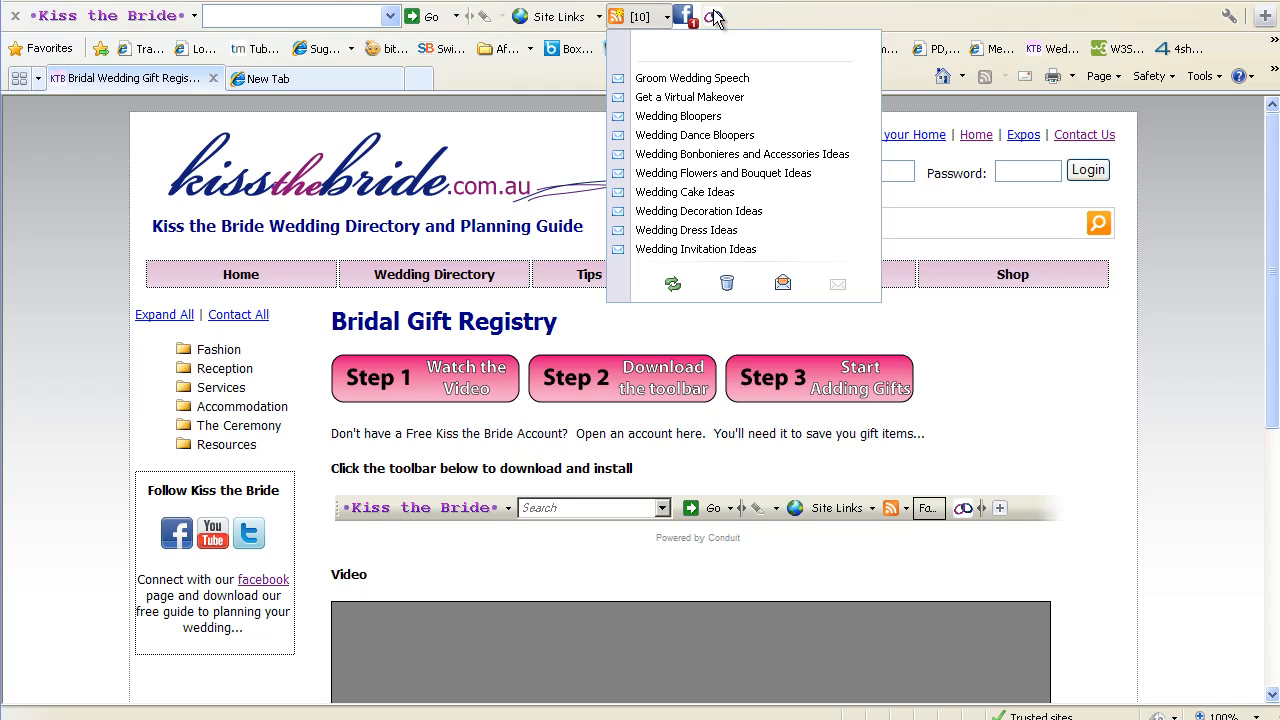
{"action": "left_click", "coordinate": [768, 15]}
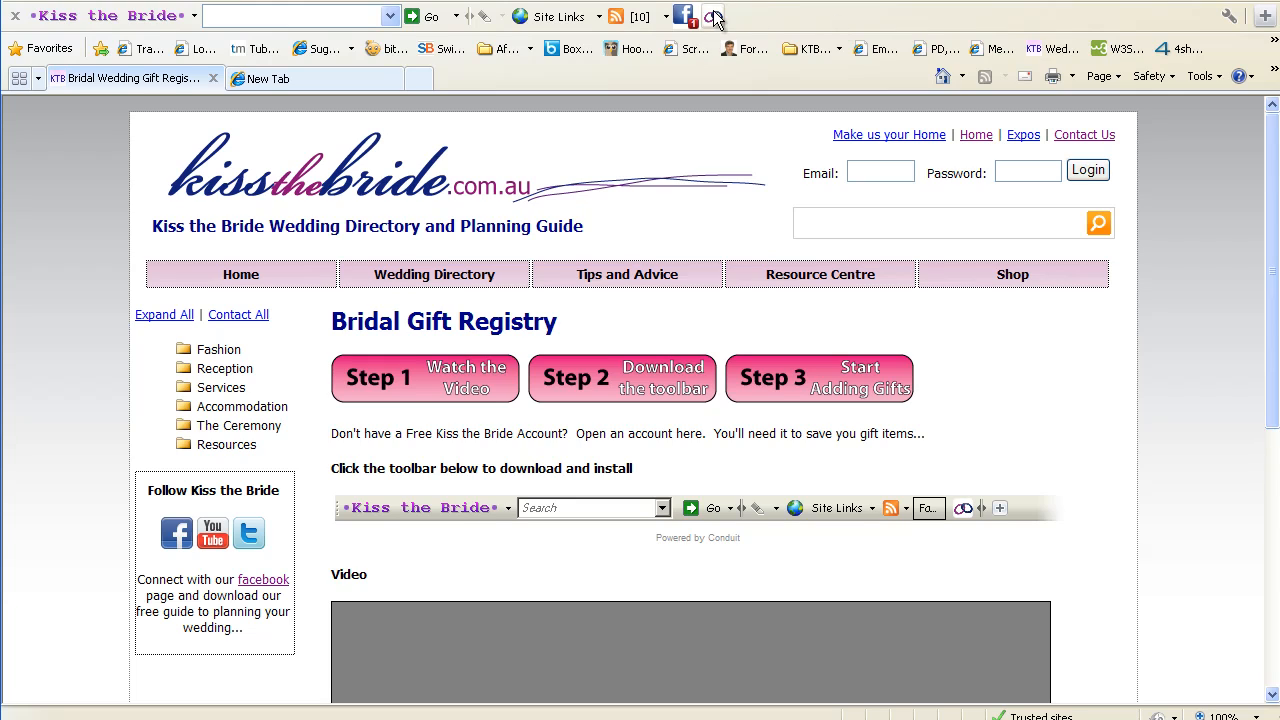
{"action": "left_click", "coordinate": [713, 18]}
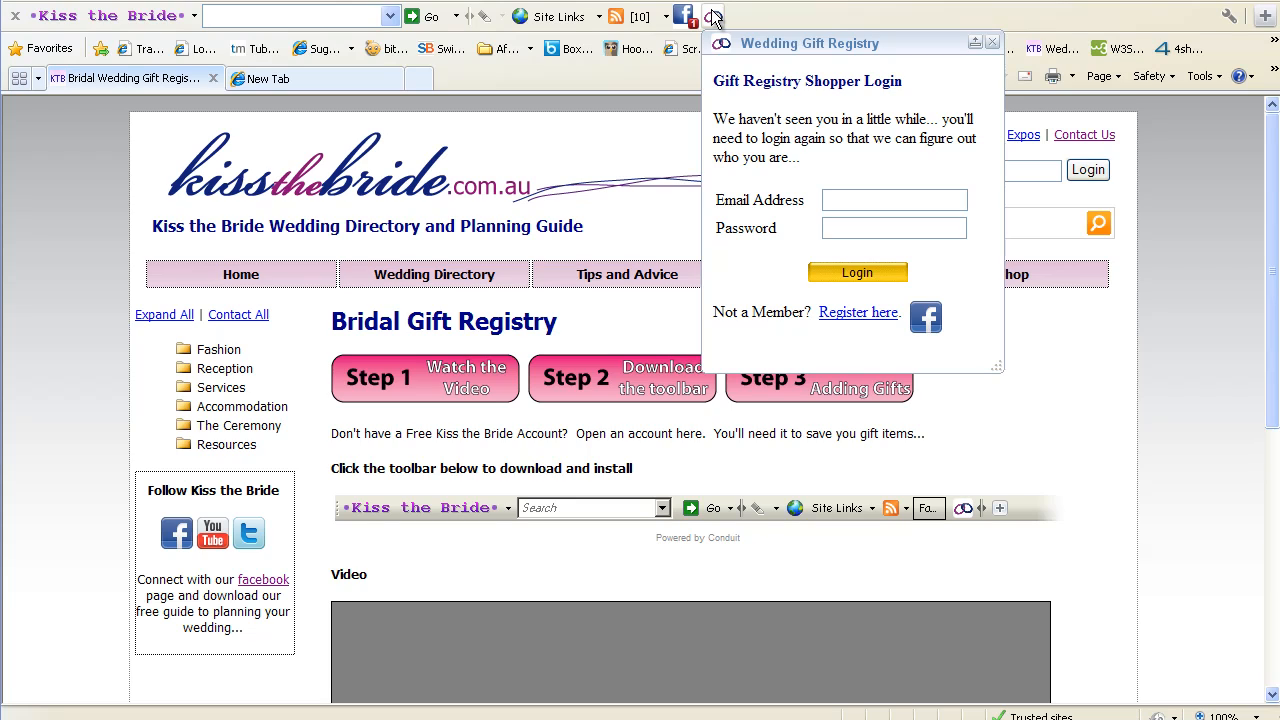
Log in to the Gift Registry Shopper with the account e-mail and password, then view the registry list
{"action": "left_click", "coordinate": [841, 198]}
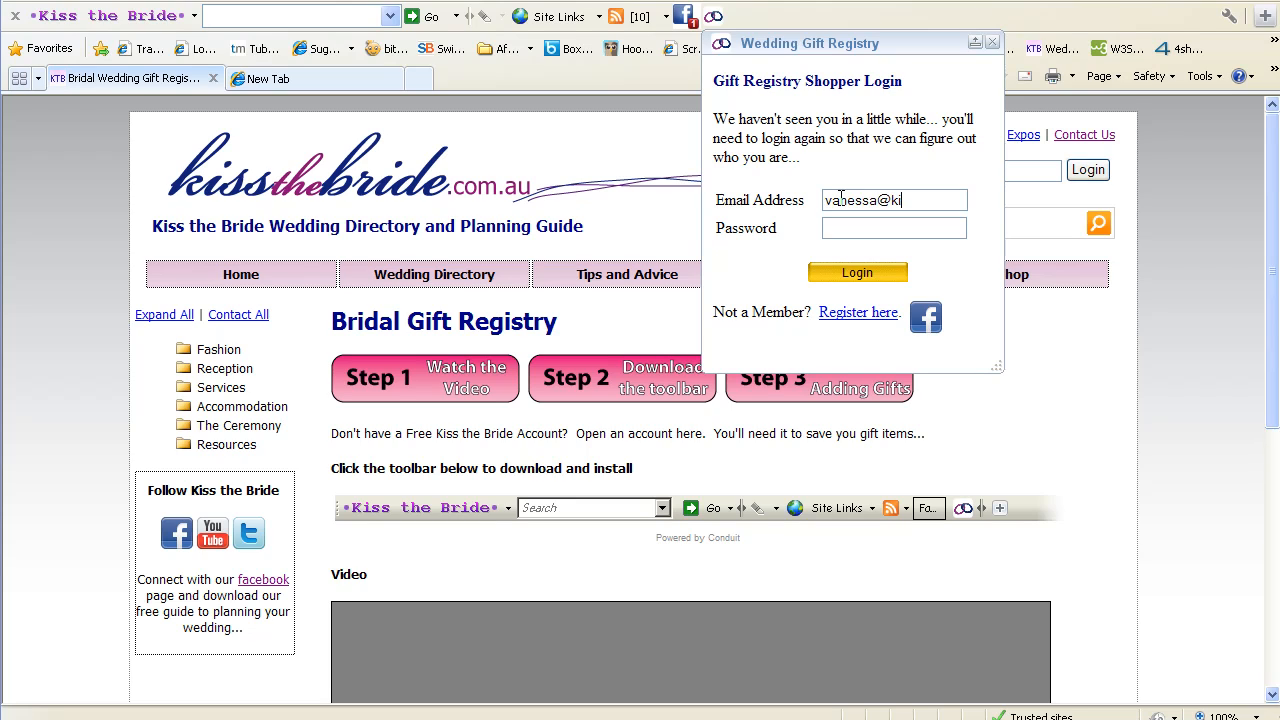
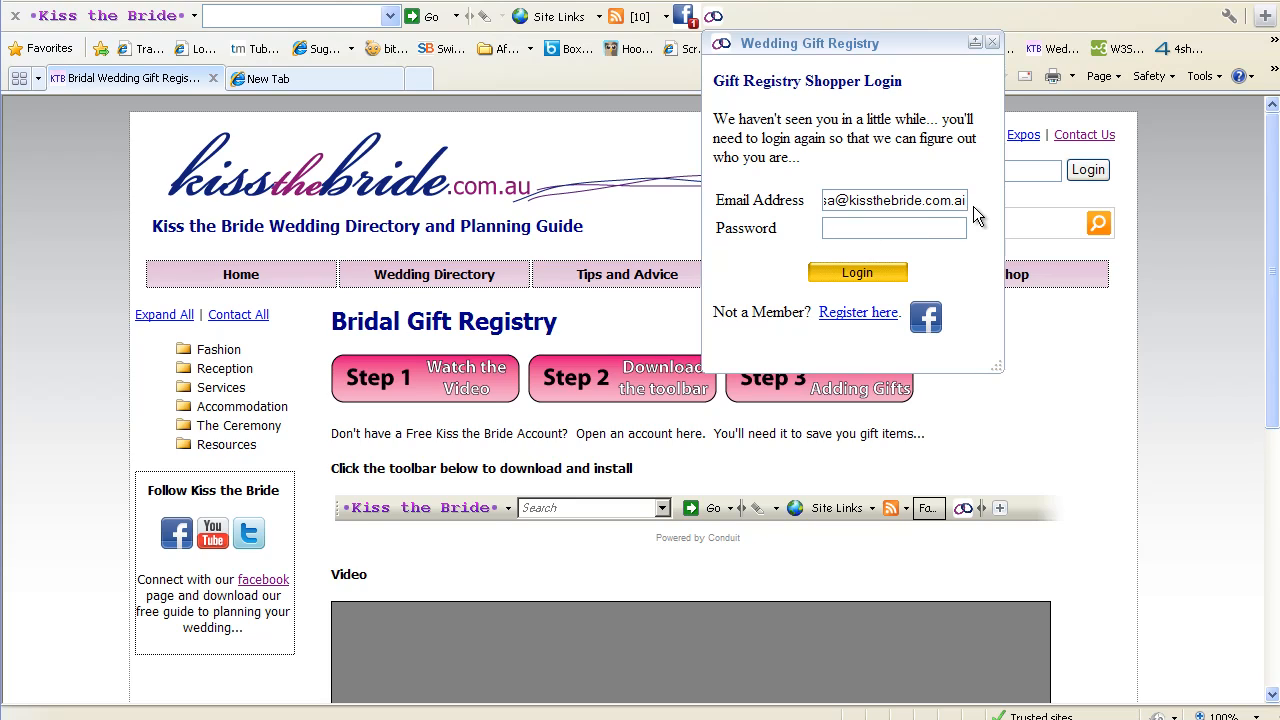
{"action": "type", "text": "u"}
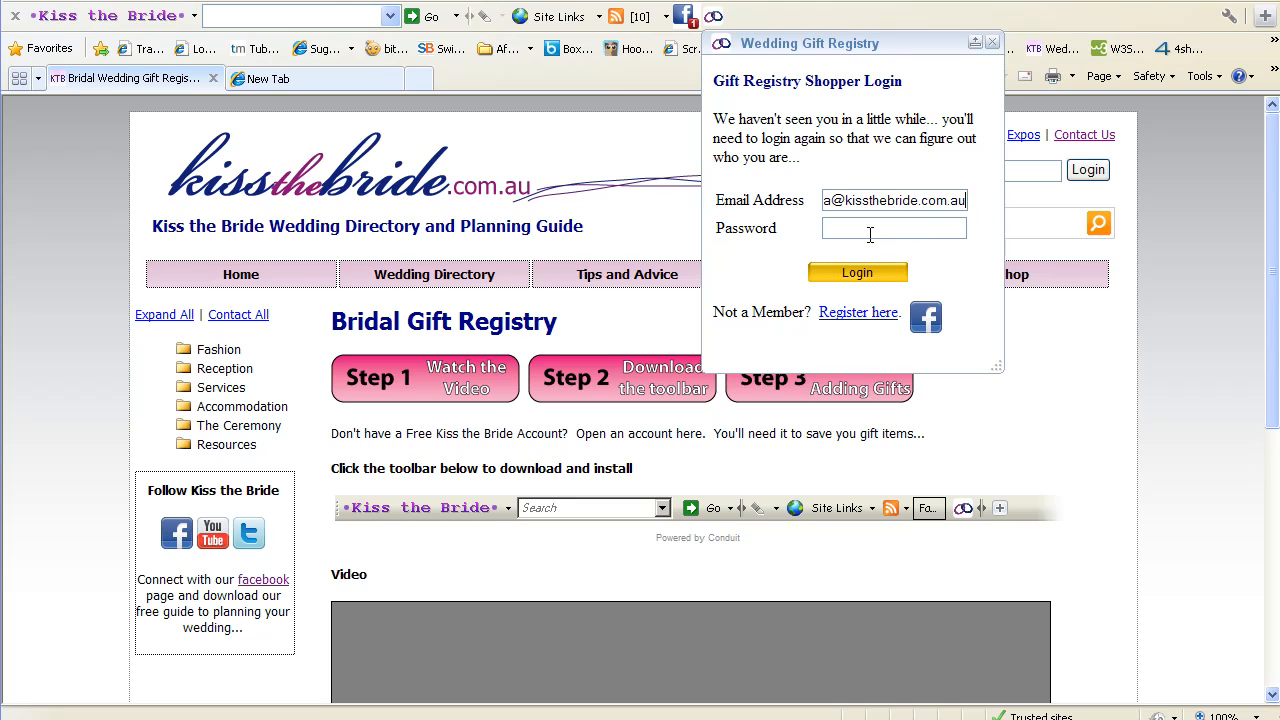
{"action": "left_click", "coordinate": [855, 228]}
{"action": "type", "text": "*********"}
{"action": "left_click", "coordinate": [860, 270]}
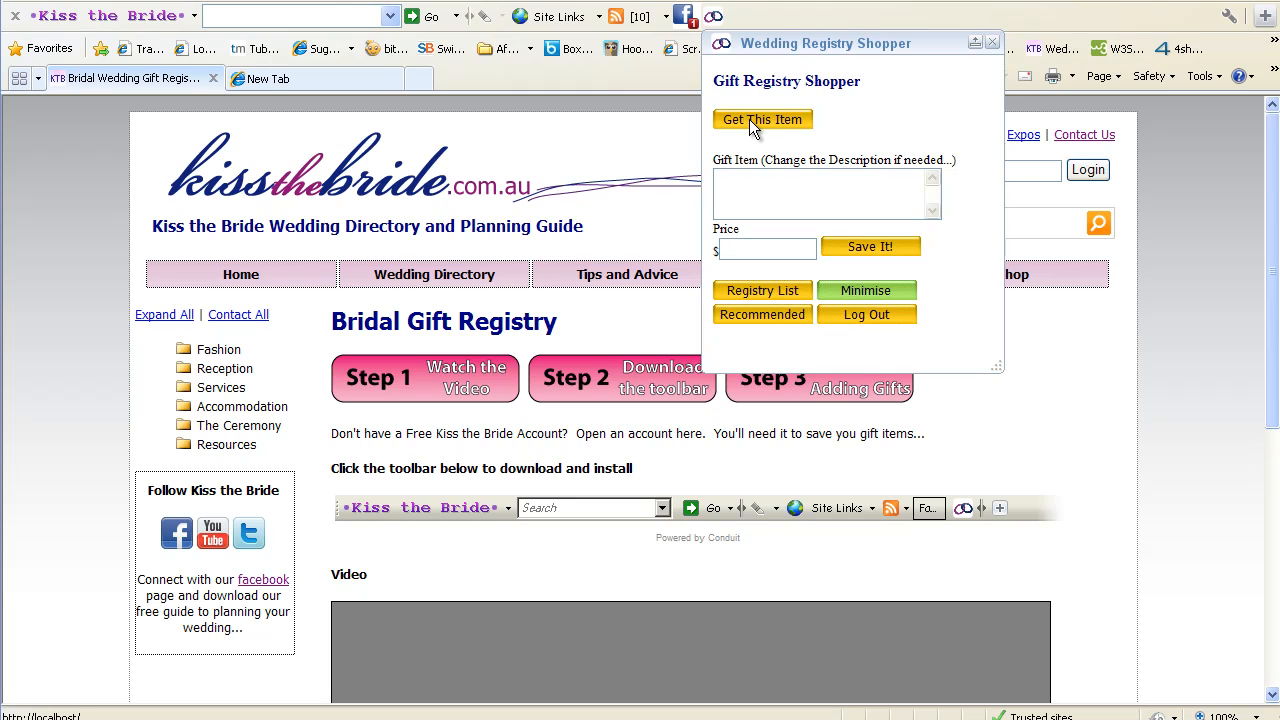
{"action": "left_click", "coordinate": [762, 288]}
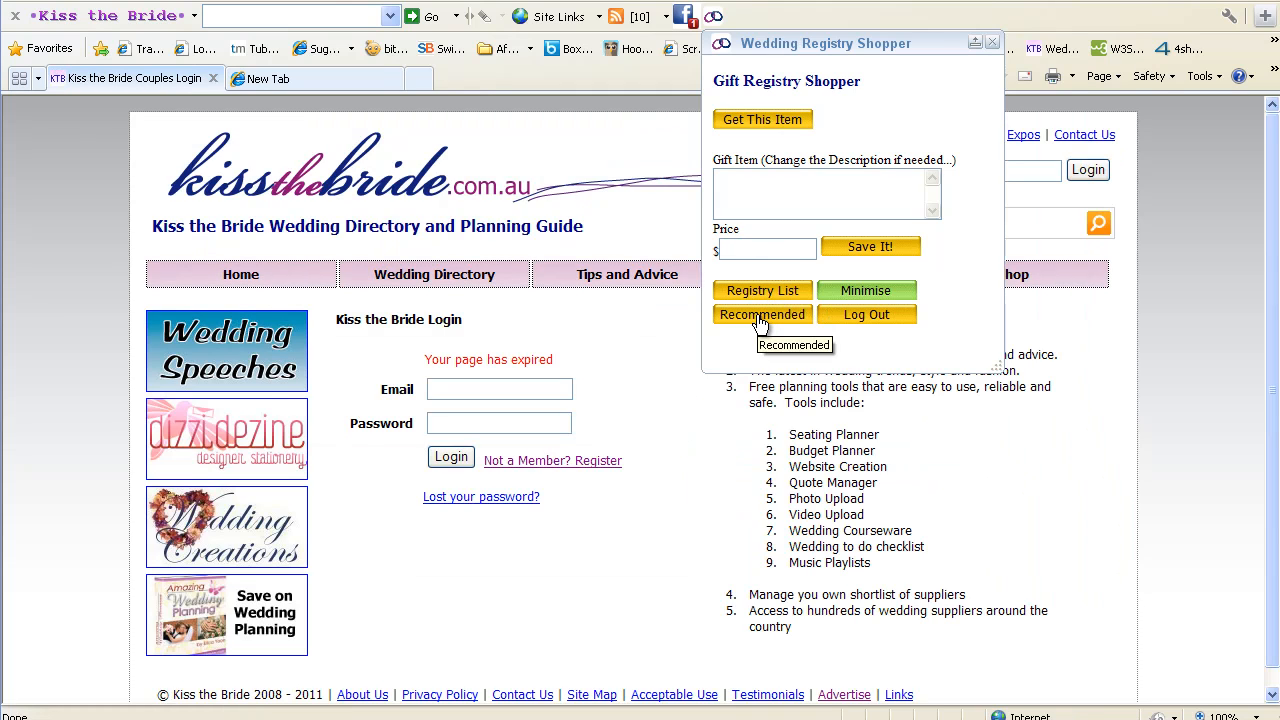
Open JB Hi Fi from the Recommended stores list and hide the shopper panel
{"action": "left_click", "coordinate": [762, 318]}
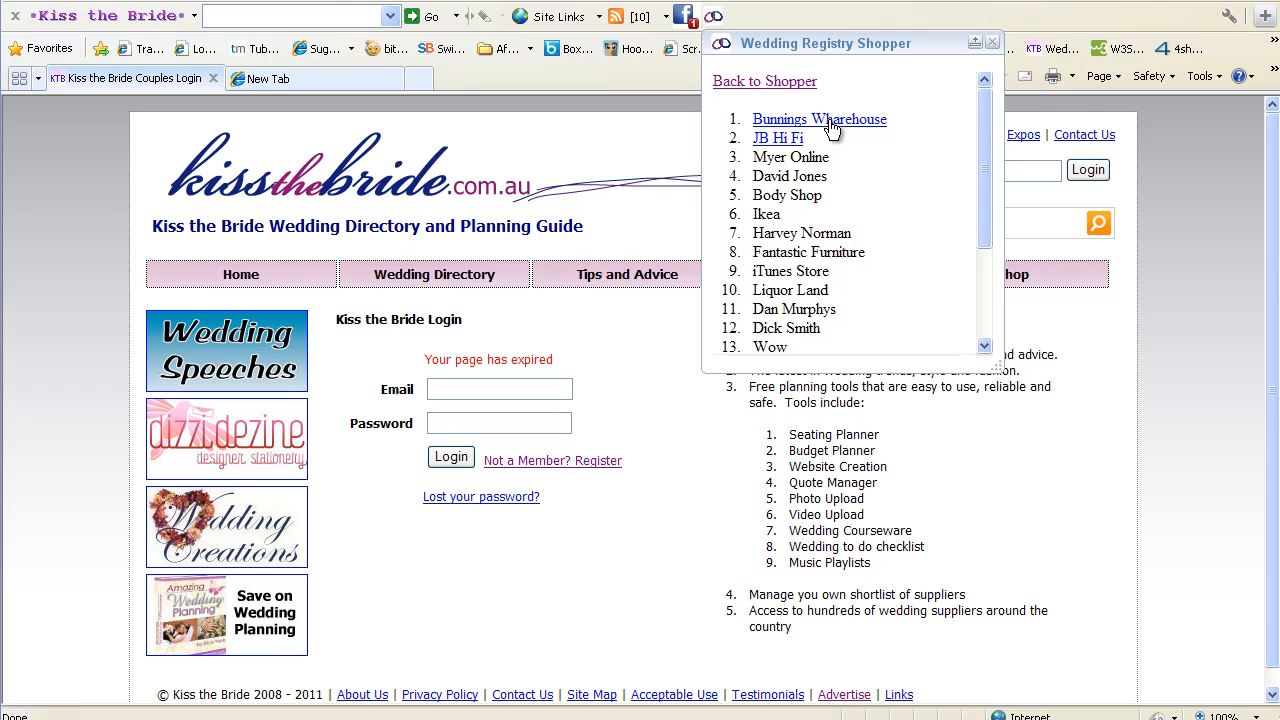
{"action": "left_click", "coordinate": [784, 140]}
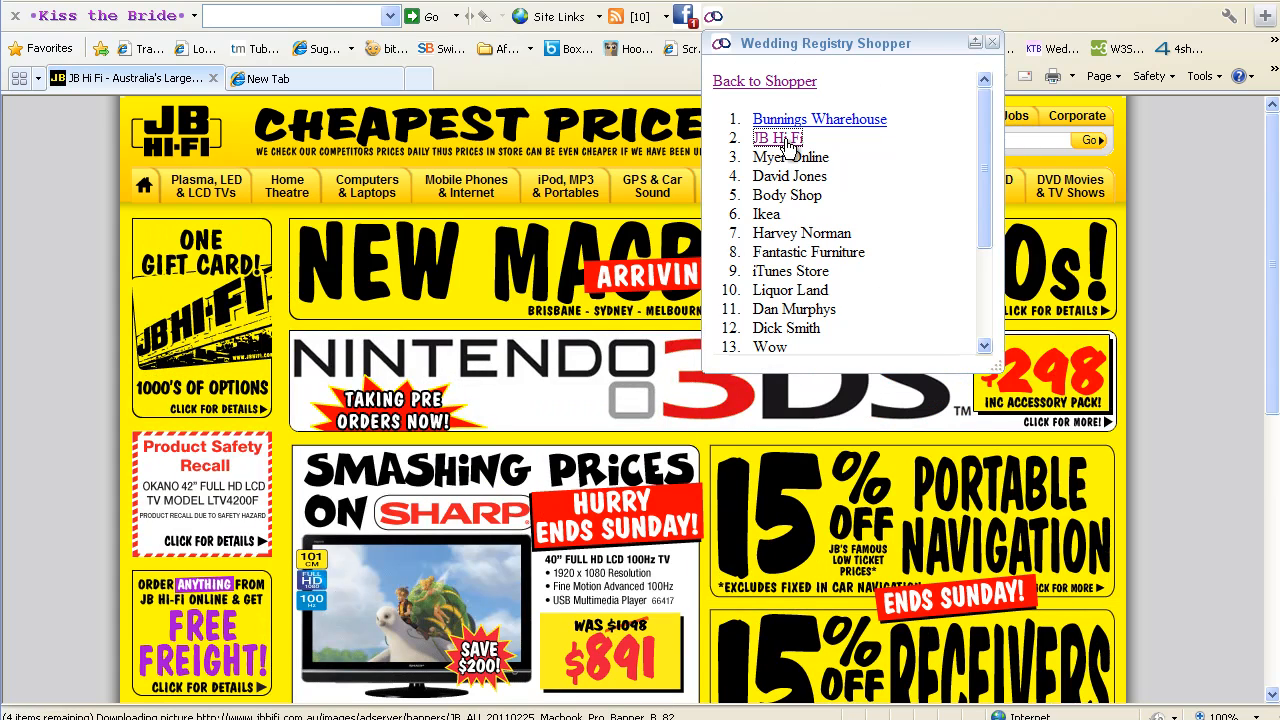
{"action": "left_click", "coordinate": [975, 45]}
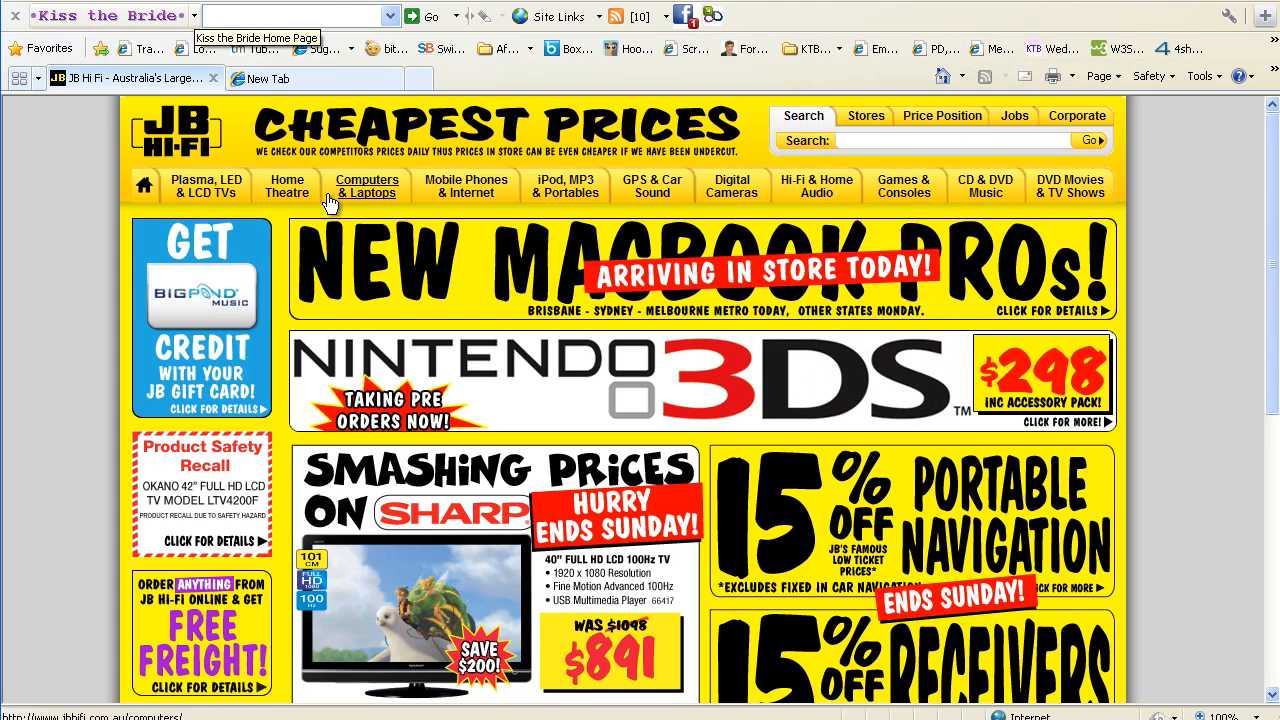
Go to JB Hi-Fi's Home Theatre section and open the 780 Watt 5.1 speaker pack page
{"action": "left_click", "coordinate": [288, 191]}
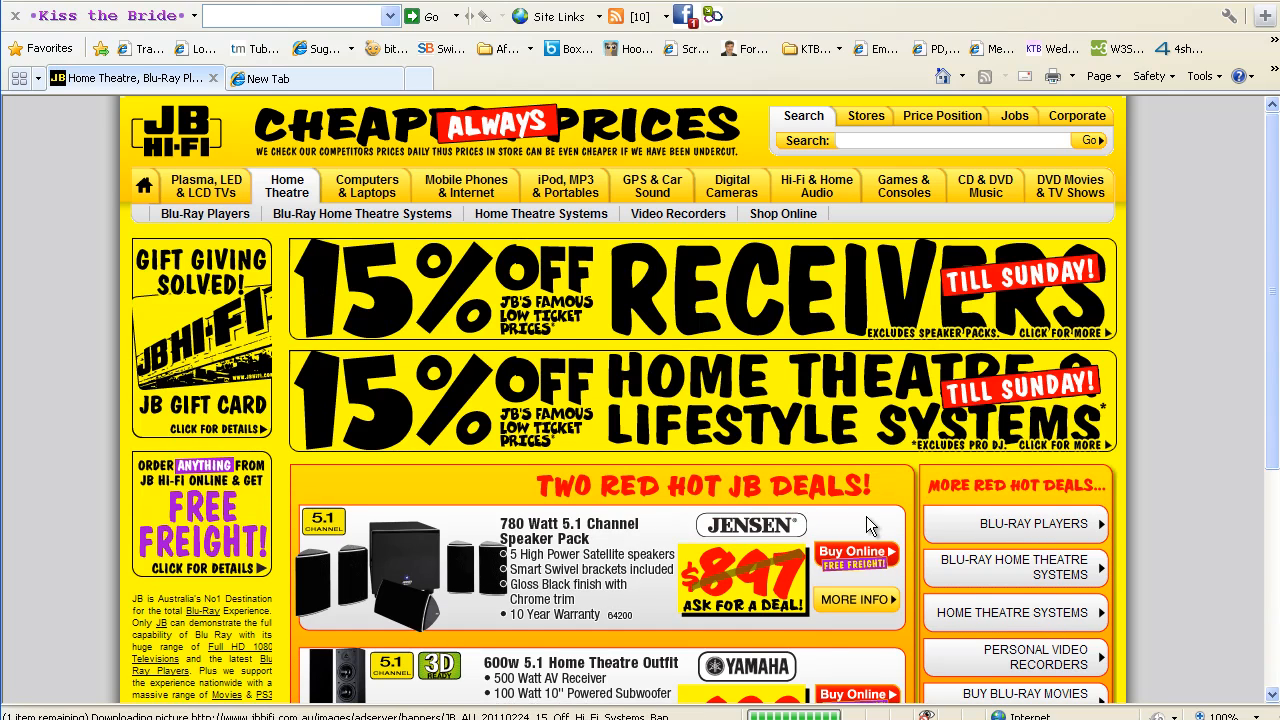
{"action": "scroll", "coordinate": [867, 517], "scroll_direction": "down", "scroll_amount": 1}
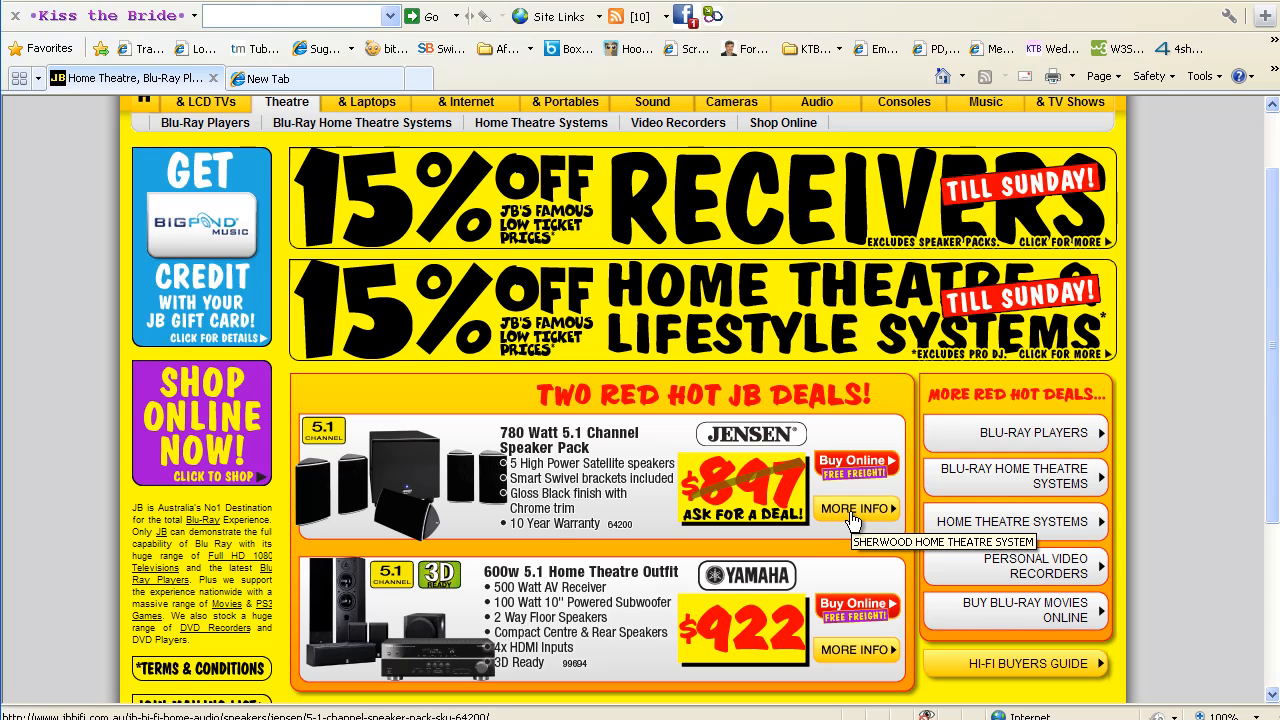
{"action": "left_click", "coordinate": [847, 463]}
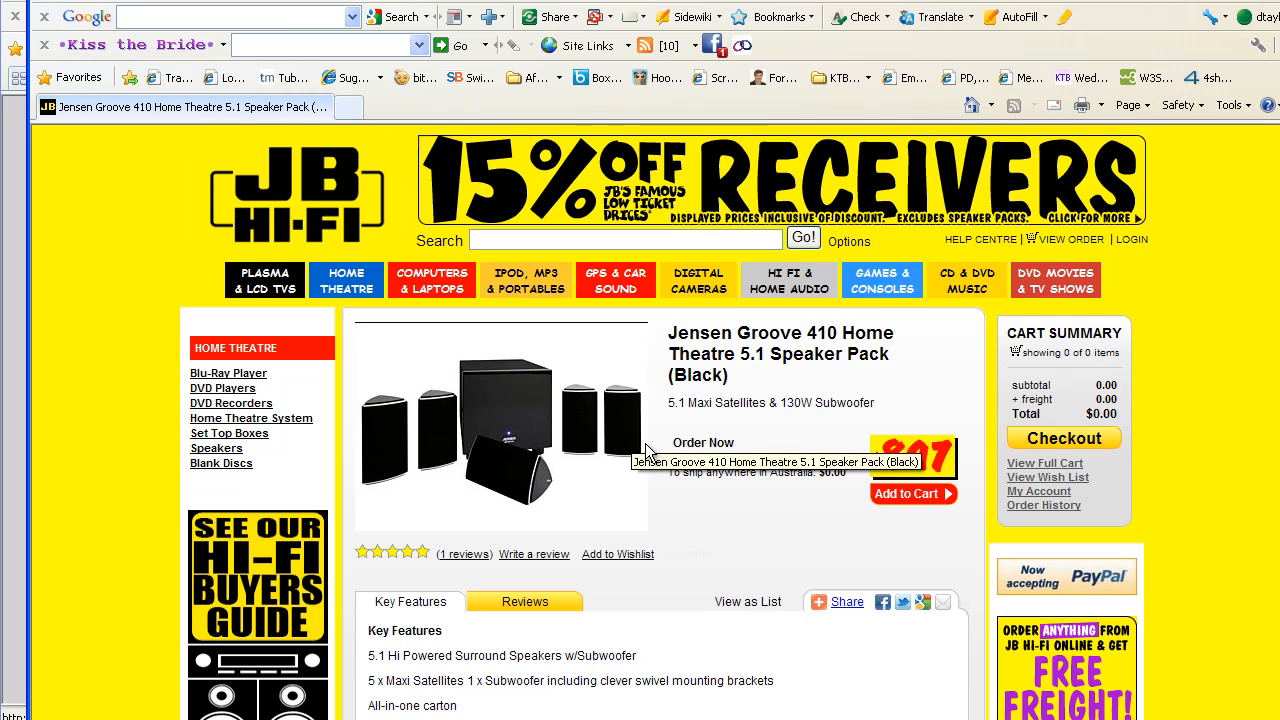
Capture the Jensen Groove 410 speaker pack's title as the gift item and review its description
{"action": "left_click", "coordinate": [741, 48]}
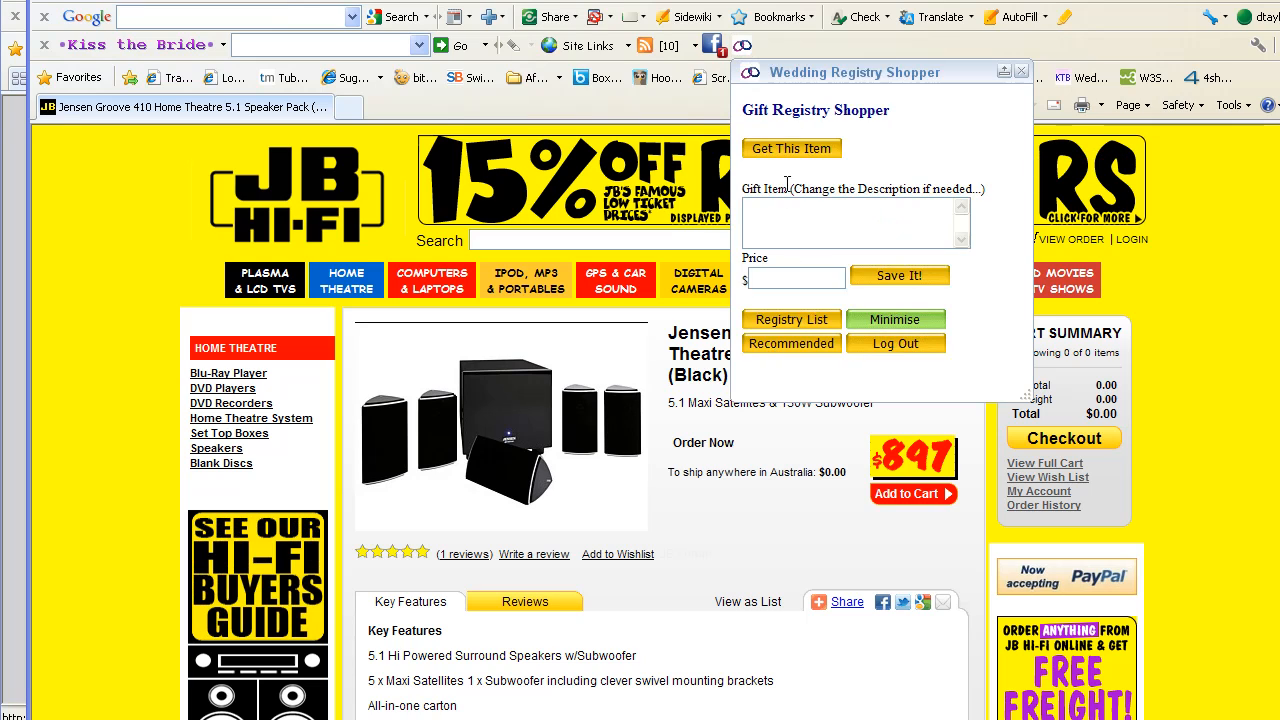
{"action": "left_click", "coordinate": [791, 150]}
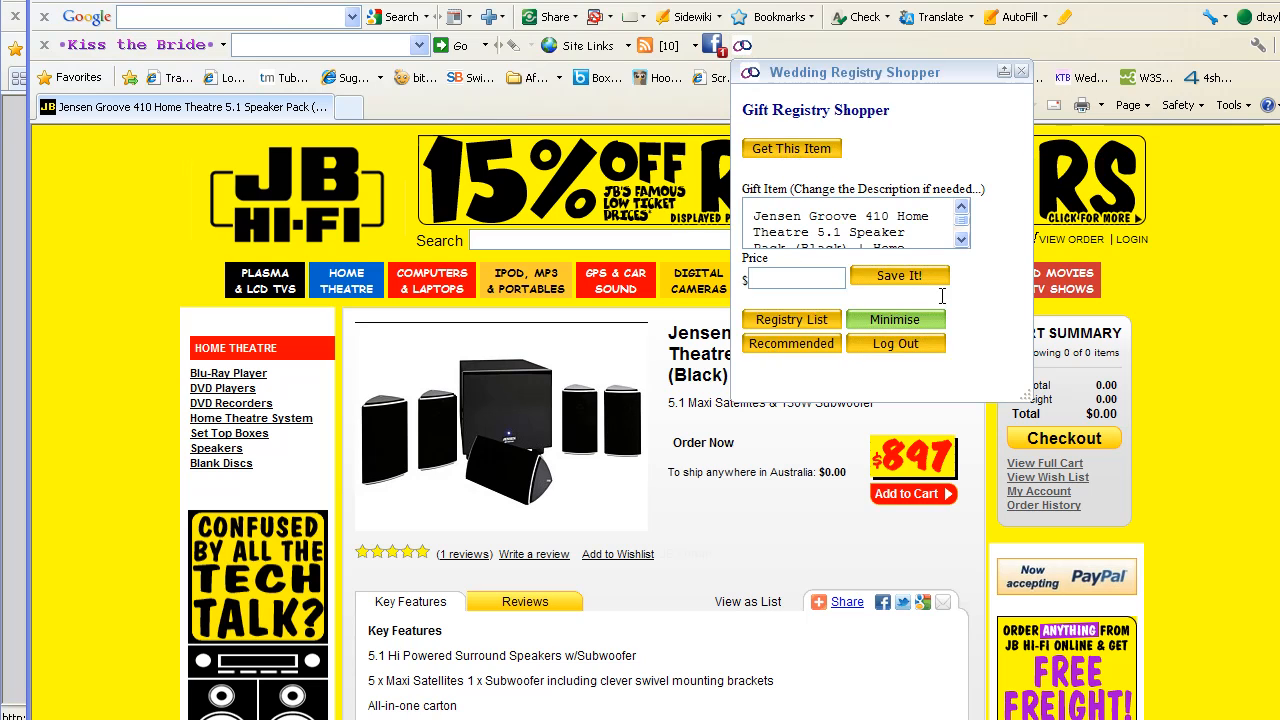
{"action": "left_click", "coordinate": [960, 241]}
{"action": "left_click", "coordinate": [960, 241]}
{"action": "left_click", "coordinate": [960, 241]}
{"action": "left_click", "coordinate": [960, 241]}
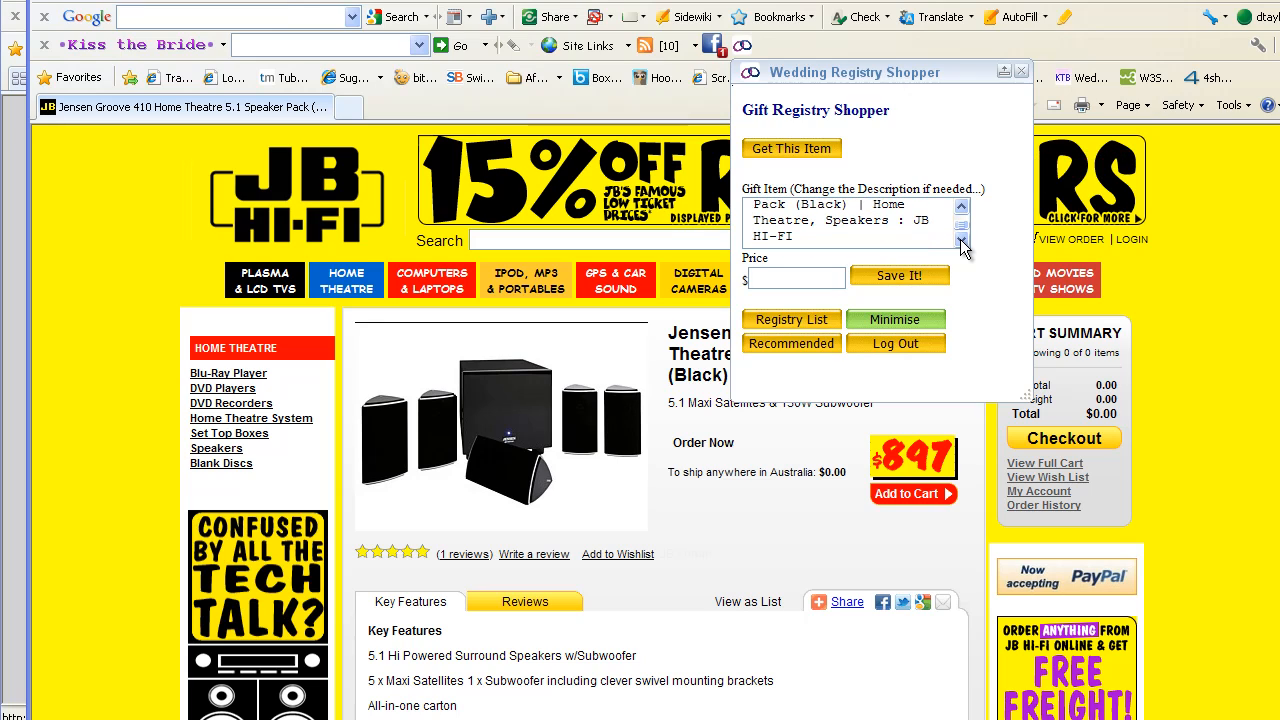
{"action": "left_click", "coordinate": [960, 241]}
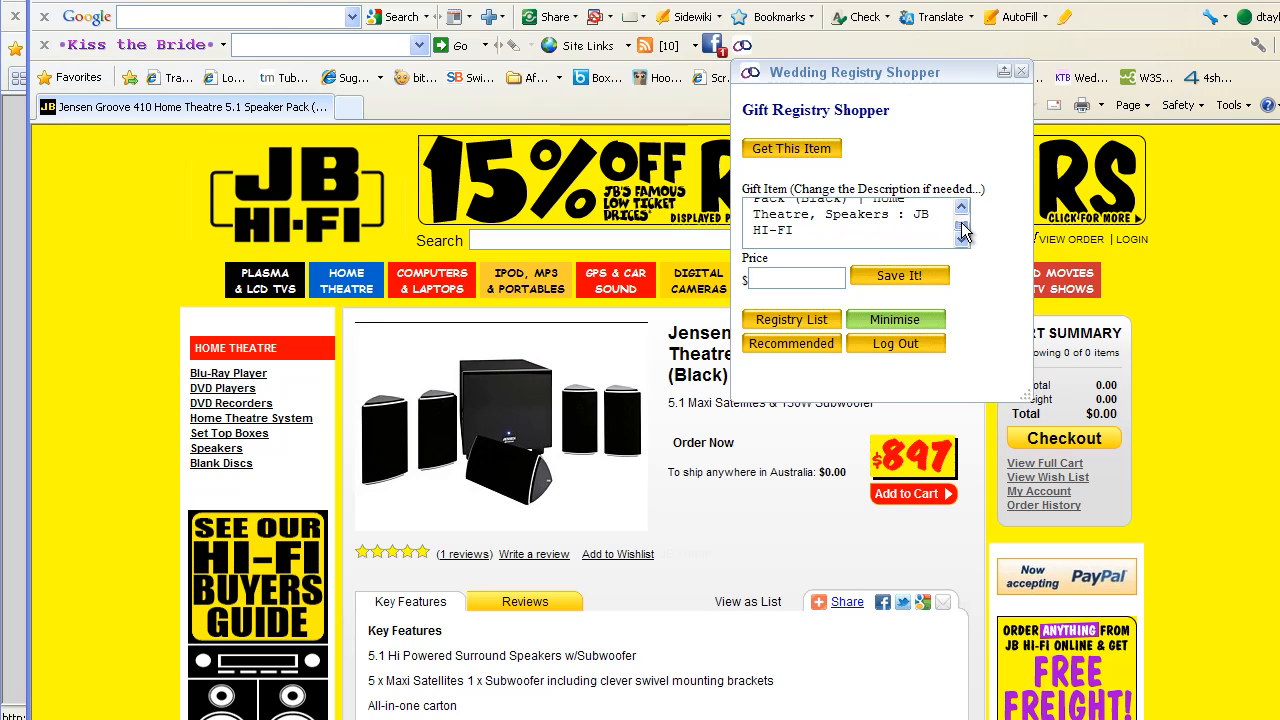
{"action": "left_click", "coordinate": [960, 216]}
{"action": "left_click", "coordinate": [960, 216]}
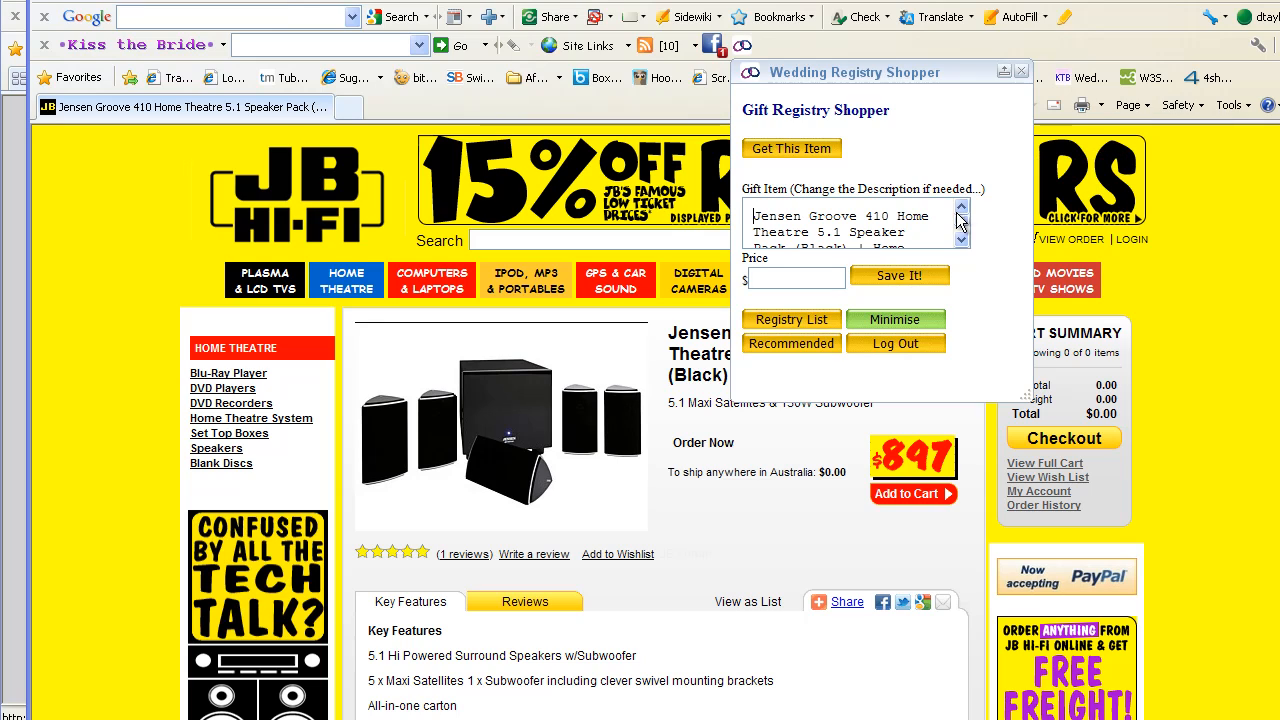
{"action": "left_click", "coordinate": [961, 241]}
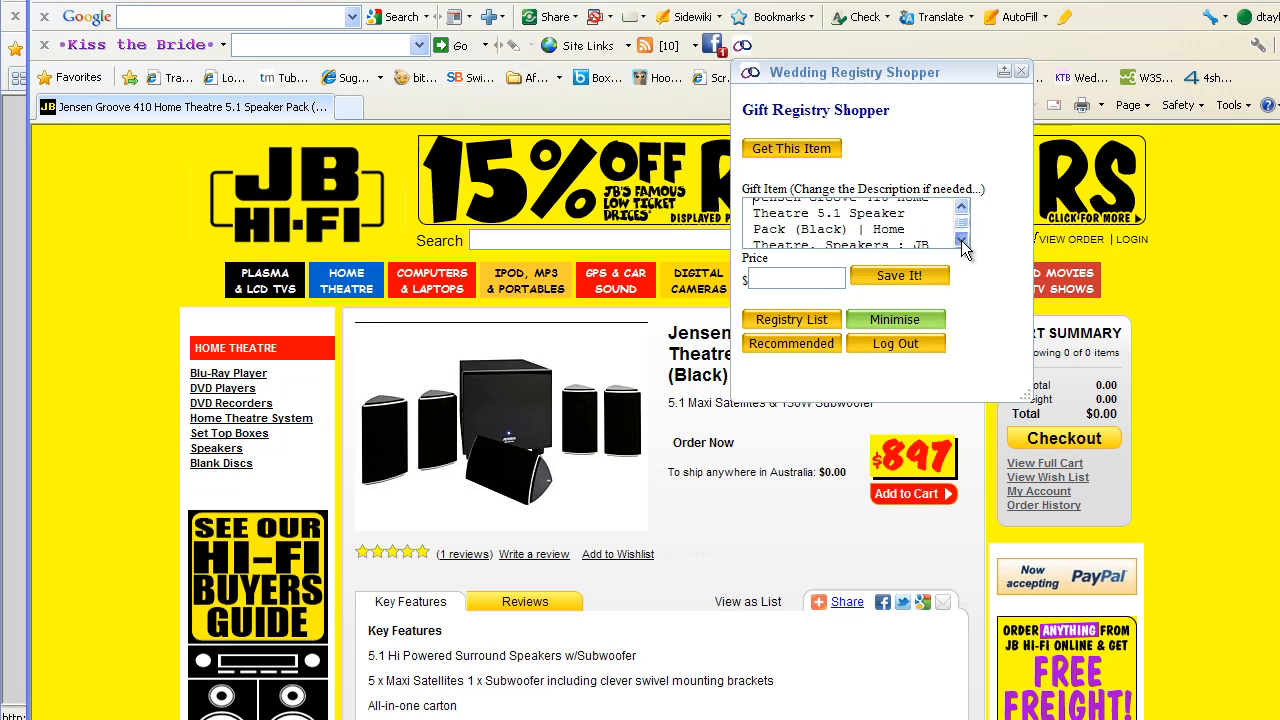
{"action": "left_click", "coordinate": [961, 241]}
{"action": "left_click", "coordinate": [961, 247]}
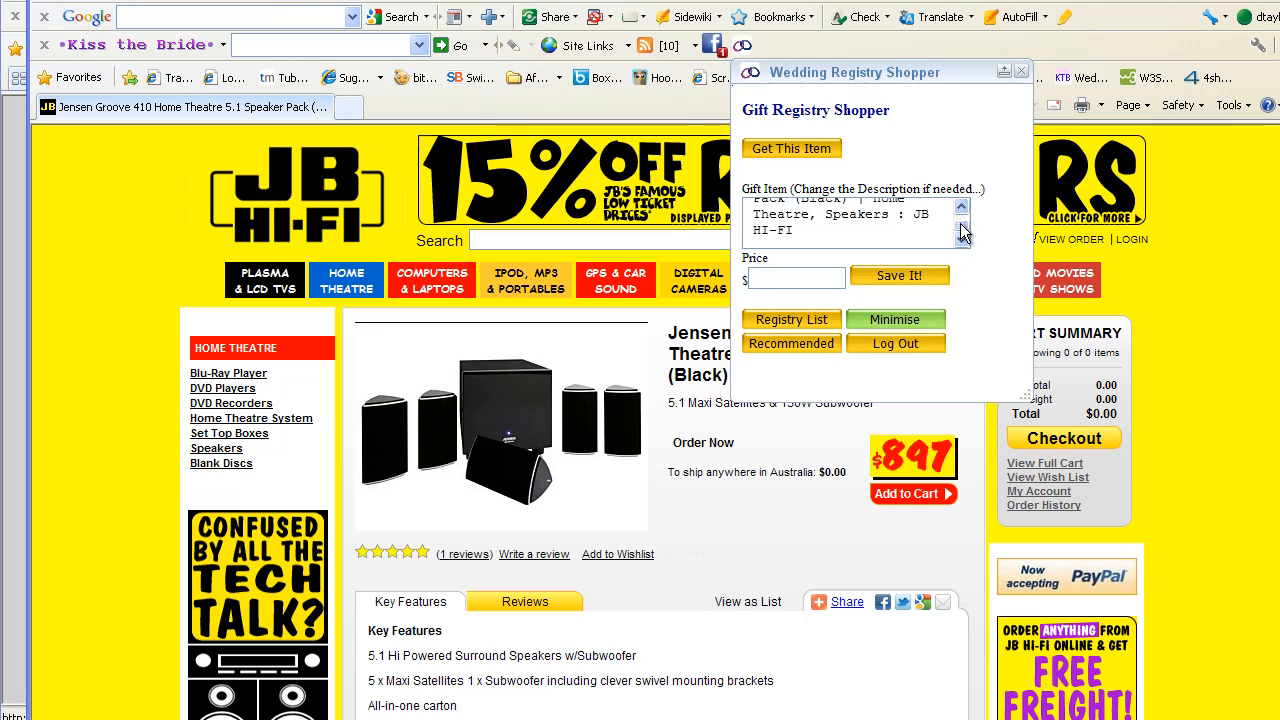
{"action": "left_click_drag", "start_coordinate": [961, 226], "coordinate": [963, 211]}
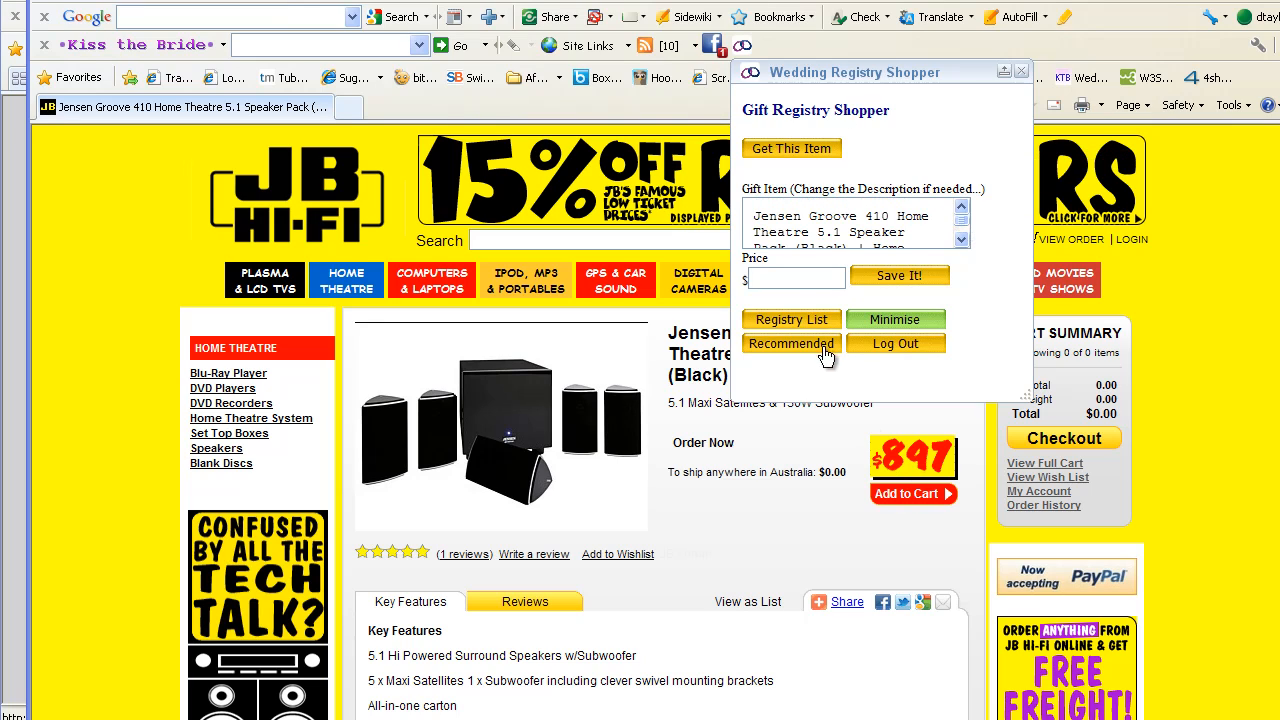
Enter the speaker pack's price and save it to the gift registry
{"action": "left_click", "coordinate": [784, 279]}
{"action": "type", "text": "897"}
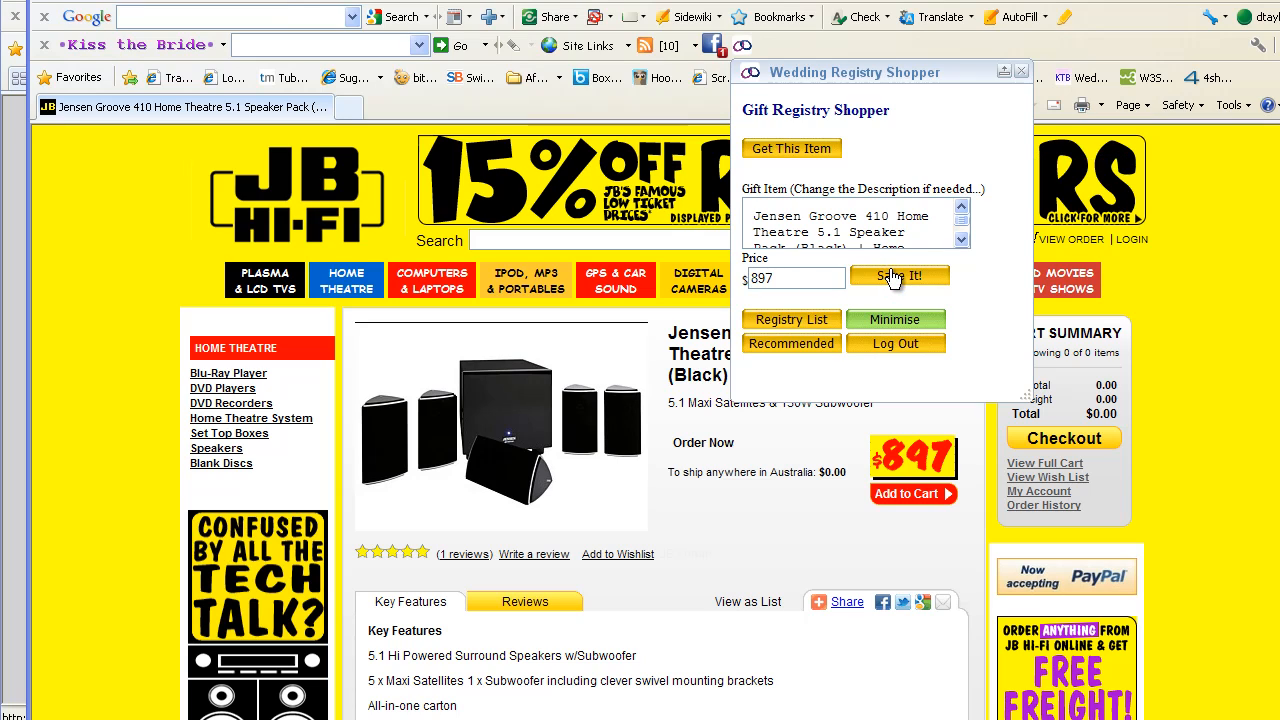
{"action": "left_click", "coordinate": [891, 276]}
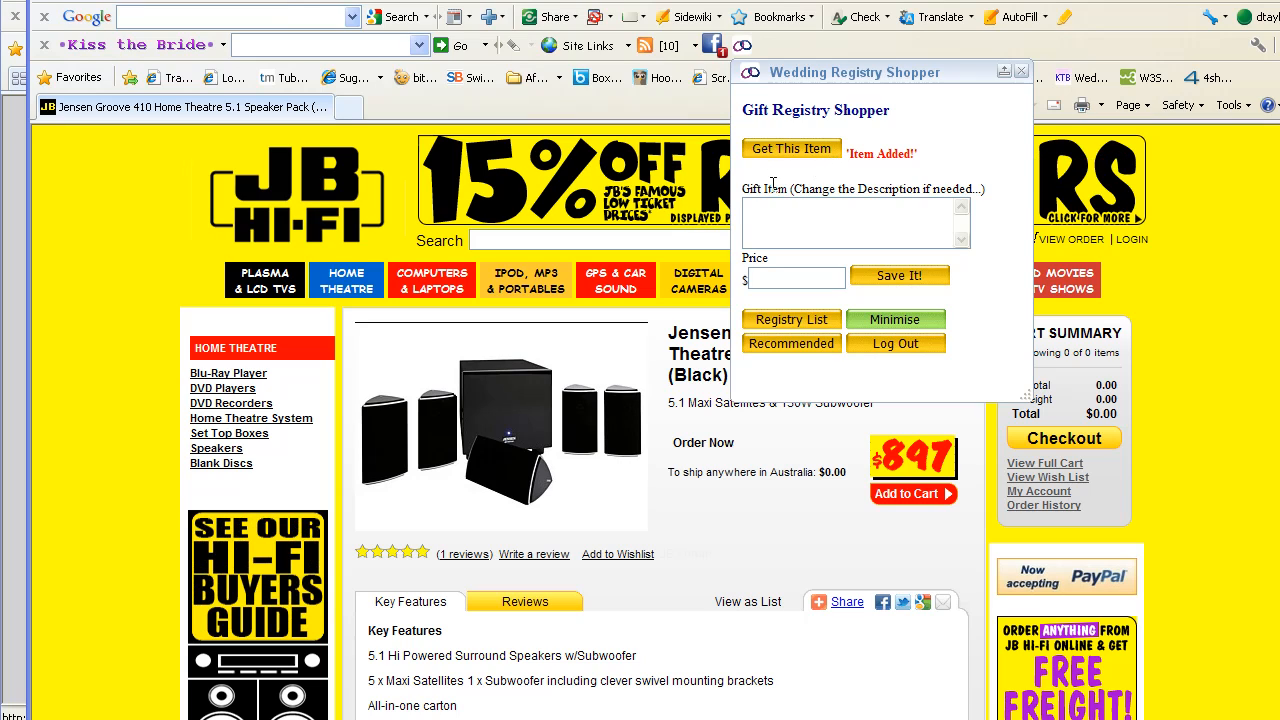
{"action": "left_click", "coordinate": [790, 320]}
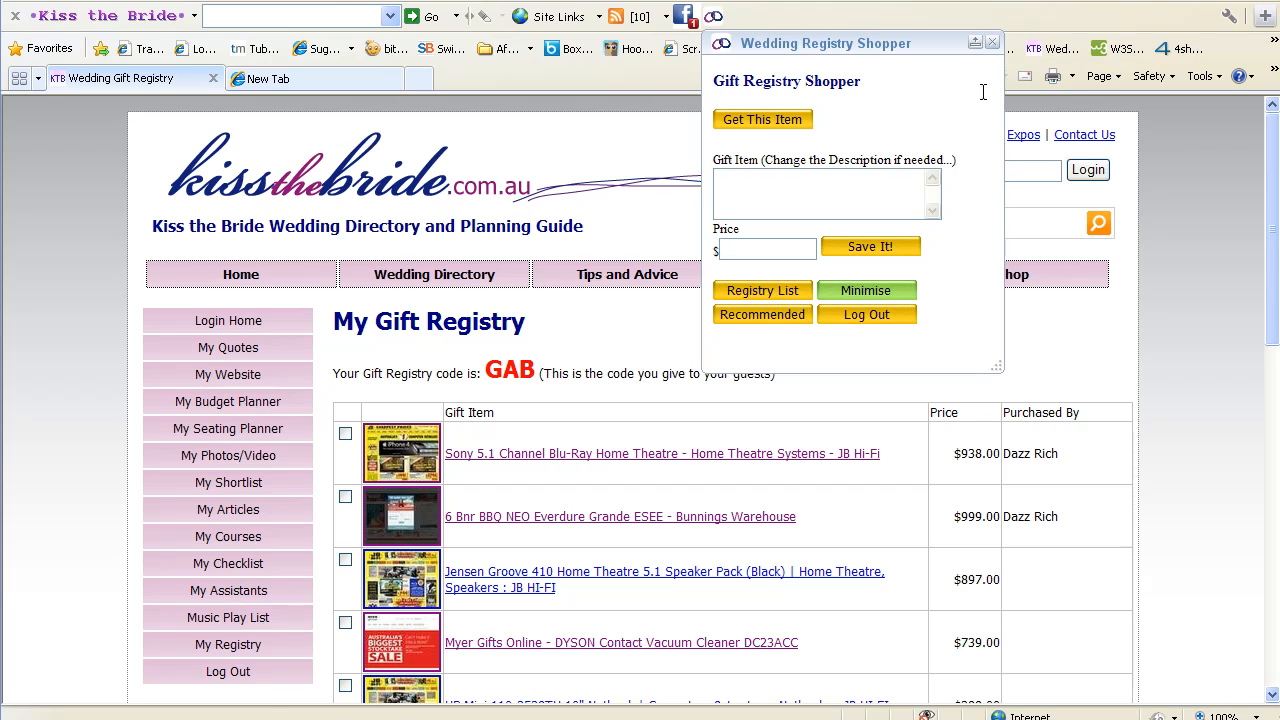
Confirm the Jensen Groove entry at $897.00 in My Gift Registry and select the registry code GAB
{"action": "left_click", "coordinate": [991, 43]}
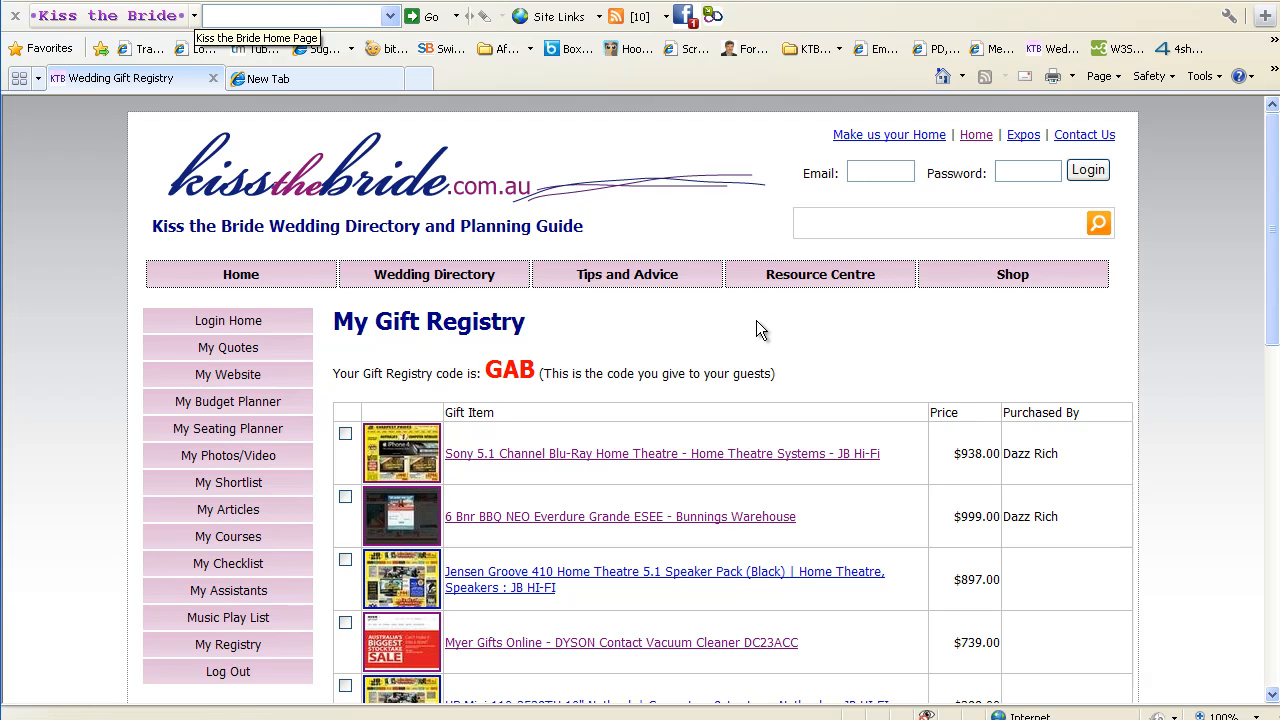
{"action": "scroll", "coordinate": [767, 347], "scroll_direction": "down", "scroll_amount": 7}
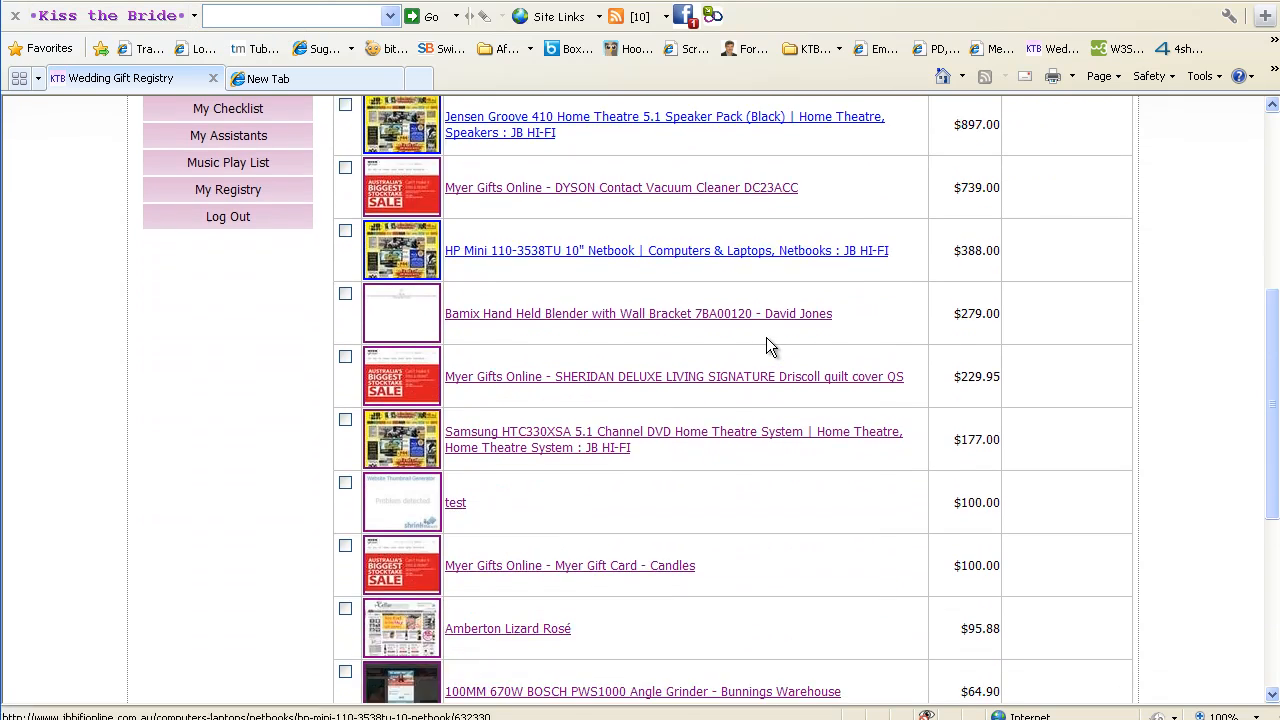
{"action": "scroll", "coordinate": [764, 347], "scroll_direction": "down", "scroll_amount": 2}
{"action": "scroll", "coordinate": [759, 345], "scroll_direction": "up", "scroll_amount": 5}
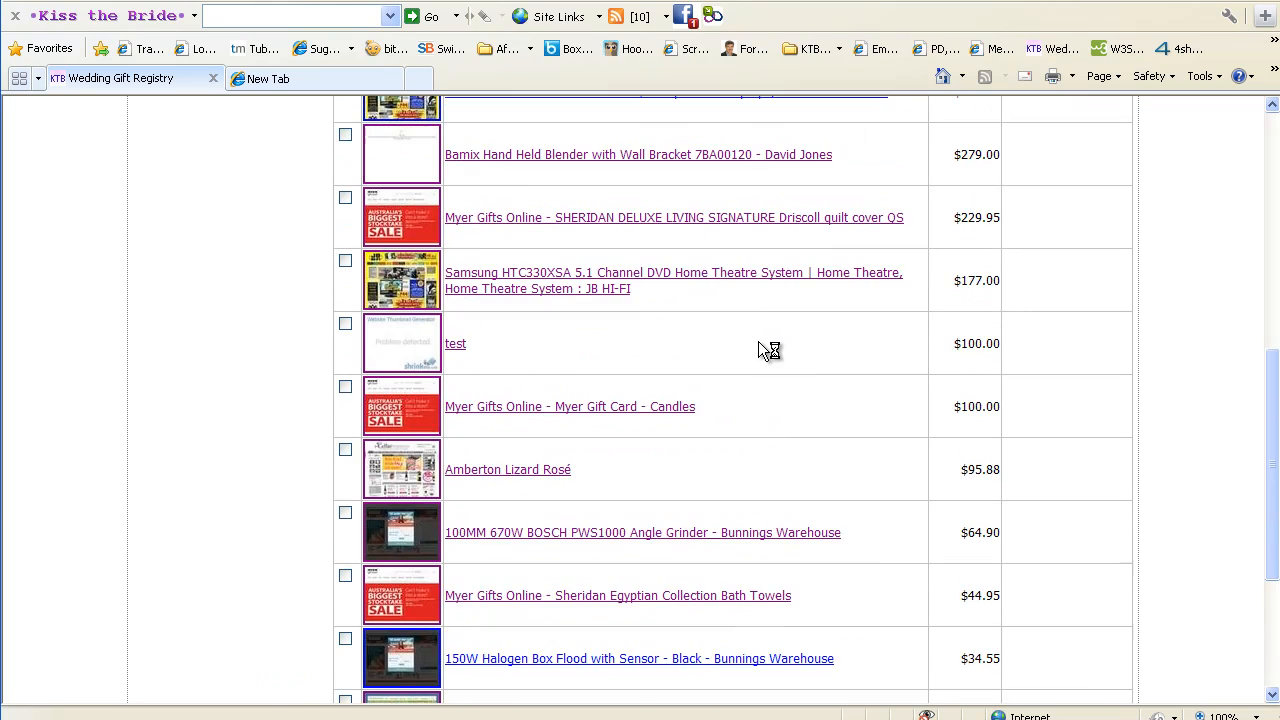
{"action": "scroll", "coordinate": [758, 341], "scroll_direction": "up", "scroll_amount": 2}
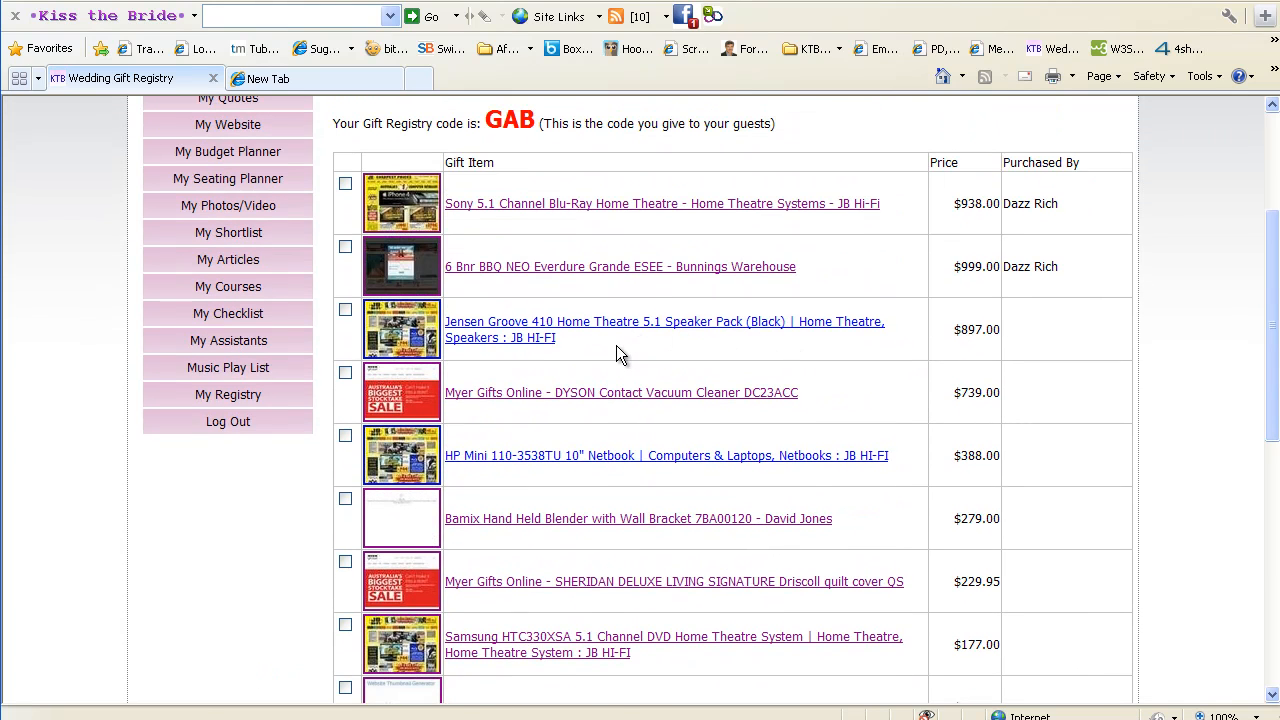
{"action": "left_click_drag", "start_coordinate": [620, 352], "coordinate": [370, 340]}
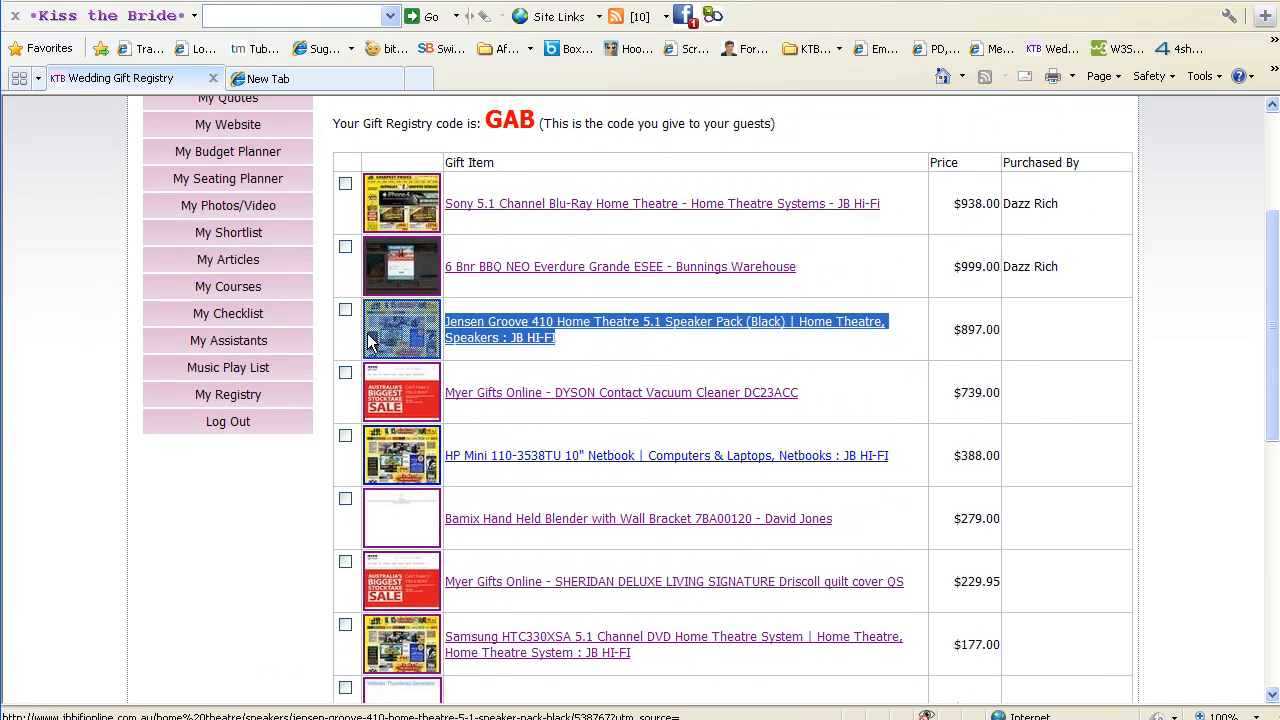
{"action": "left_click", "coordinate": [665, 348]}
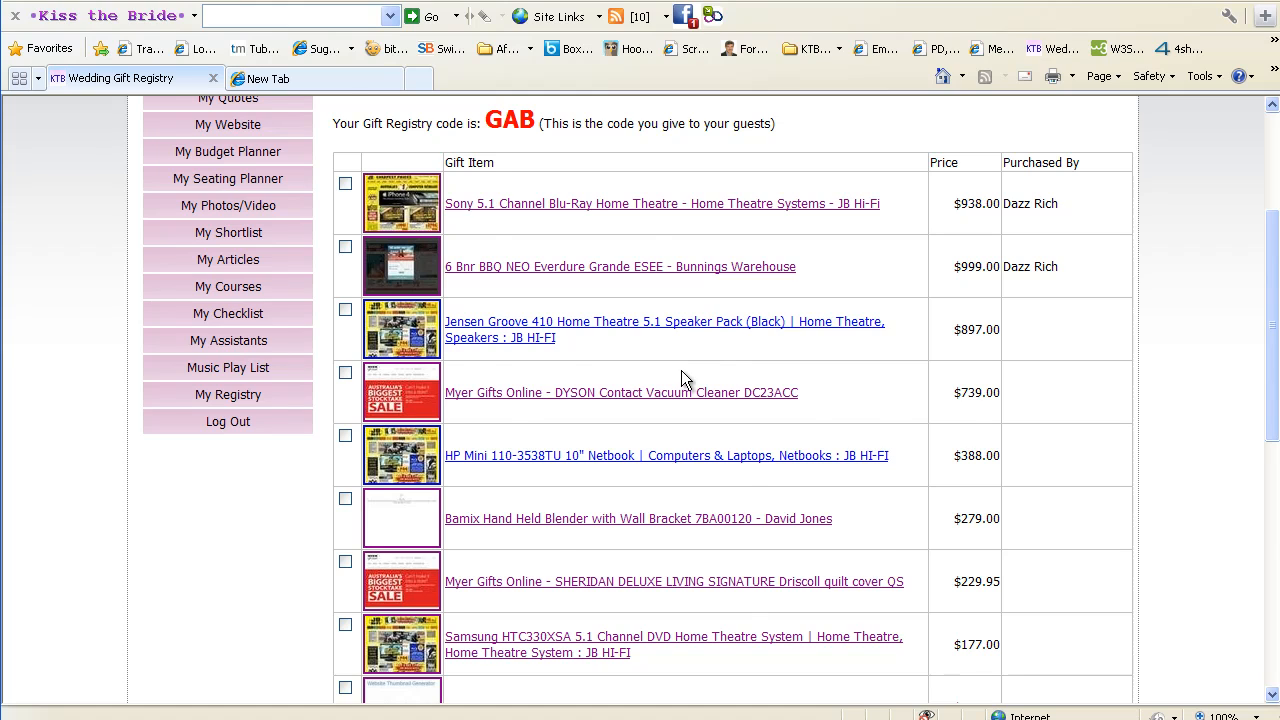
{"action": "scroll", "coordinate": [680, 370], "scroll_direction": "up", "scroll_amount": 2}
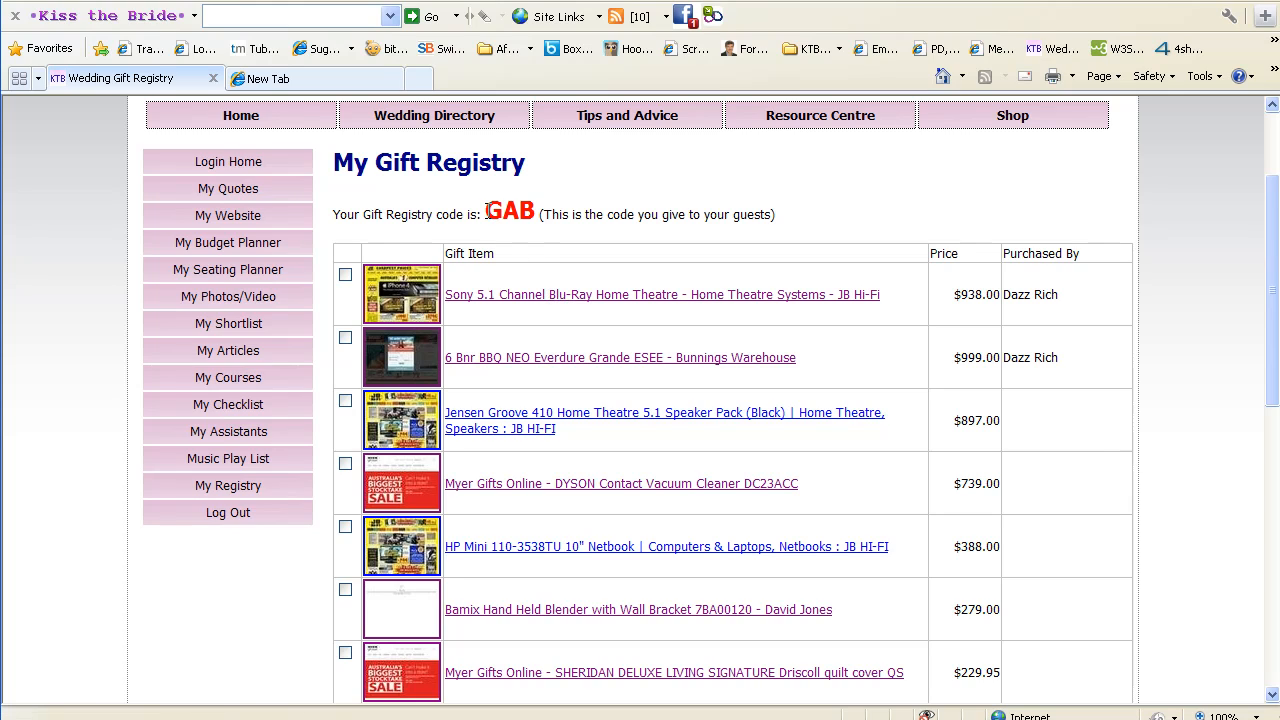
{"action": "left_click_drag", "start_coordinate": [487, 210], "coordinate": [537, 220]}
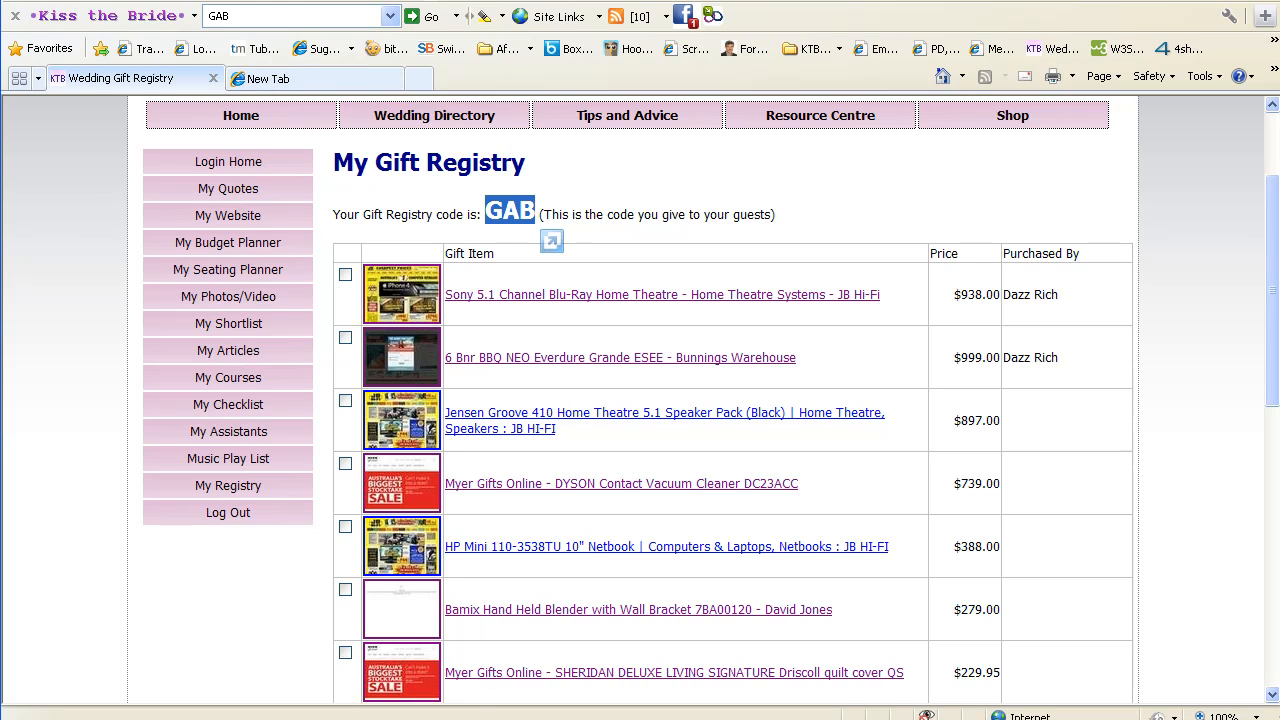
In the empty second tab, open Bunnings Warehouse from the shopper's Recommended stores
{"action": "left_click", "coordinate": [324, 80]}
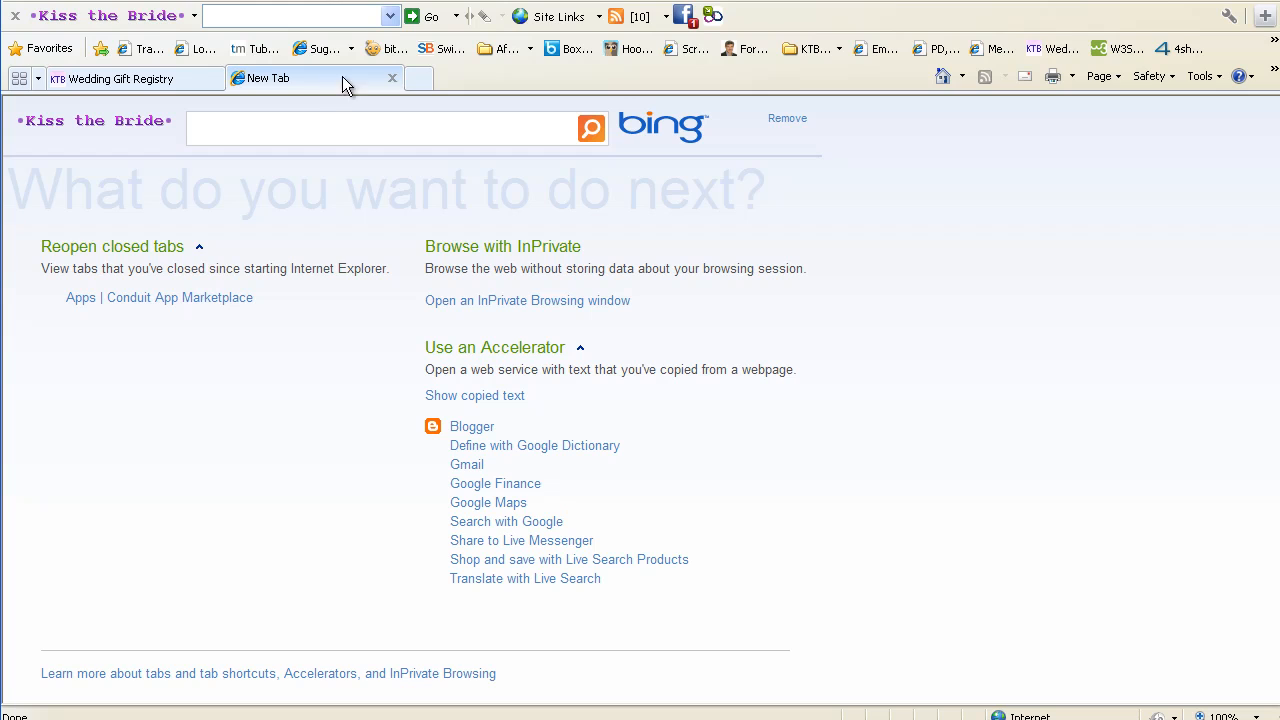
{"action": "left_click", "coordinate": [712, 17]}
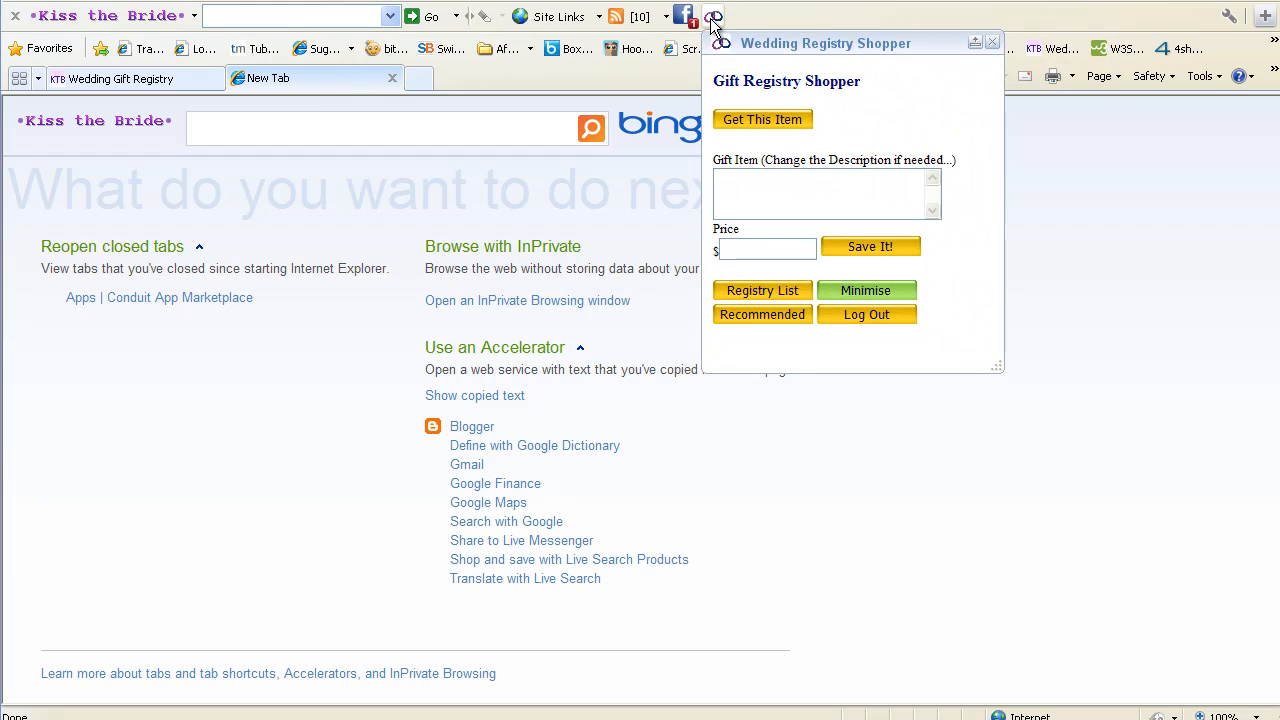
{"action": "left_click", "coordinate": [767, 315]}
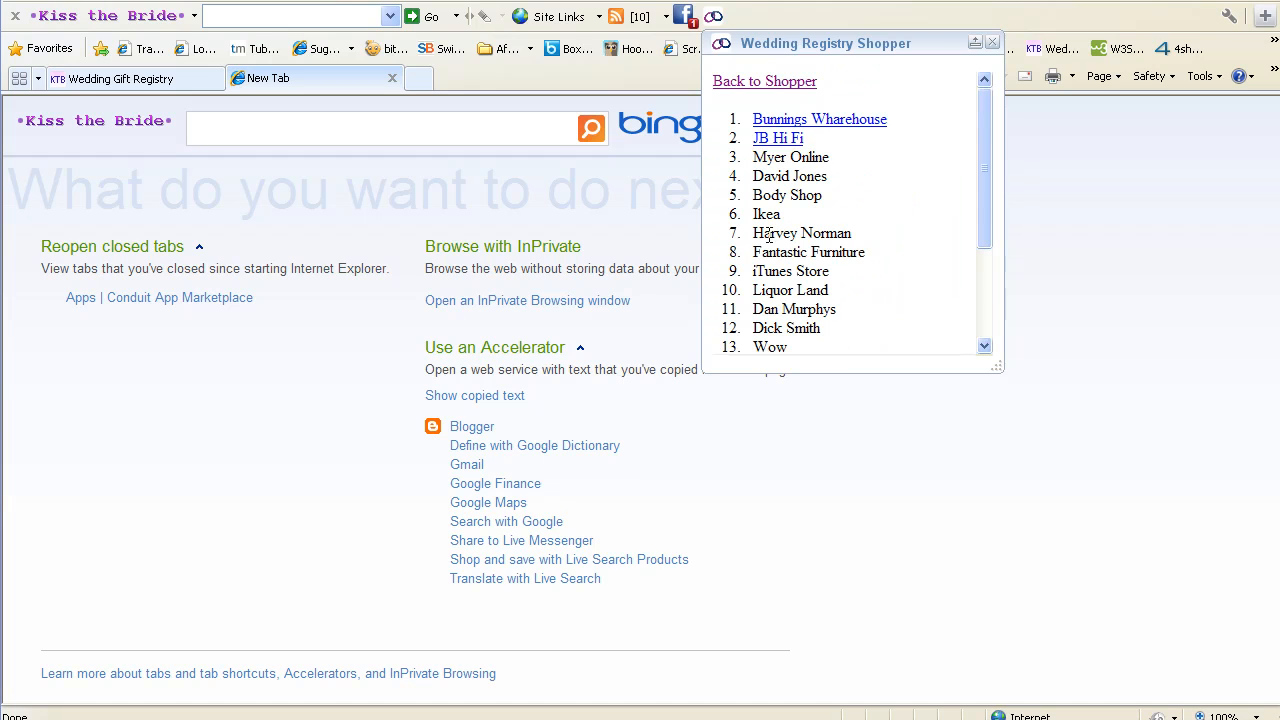
{"action": "left_click", "coordinate": [840, 122]}
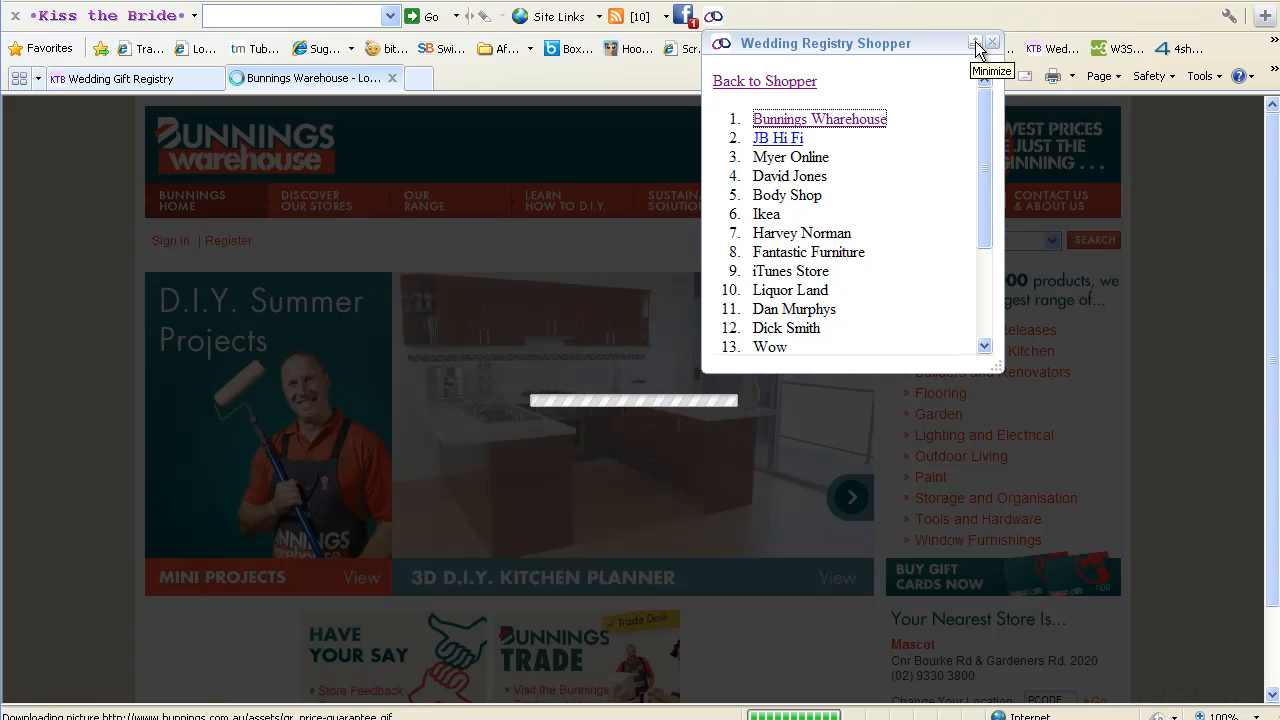
Enter Bunnings with postcode 4727, open Lighting and Electrical, and scroll down to the fans grid
{"action": "left_click", "coordinate": [976, 42]}
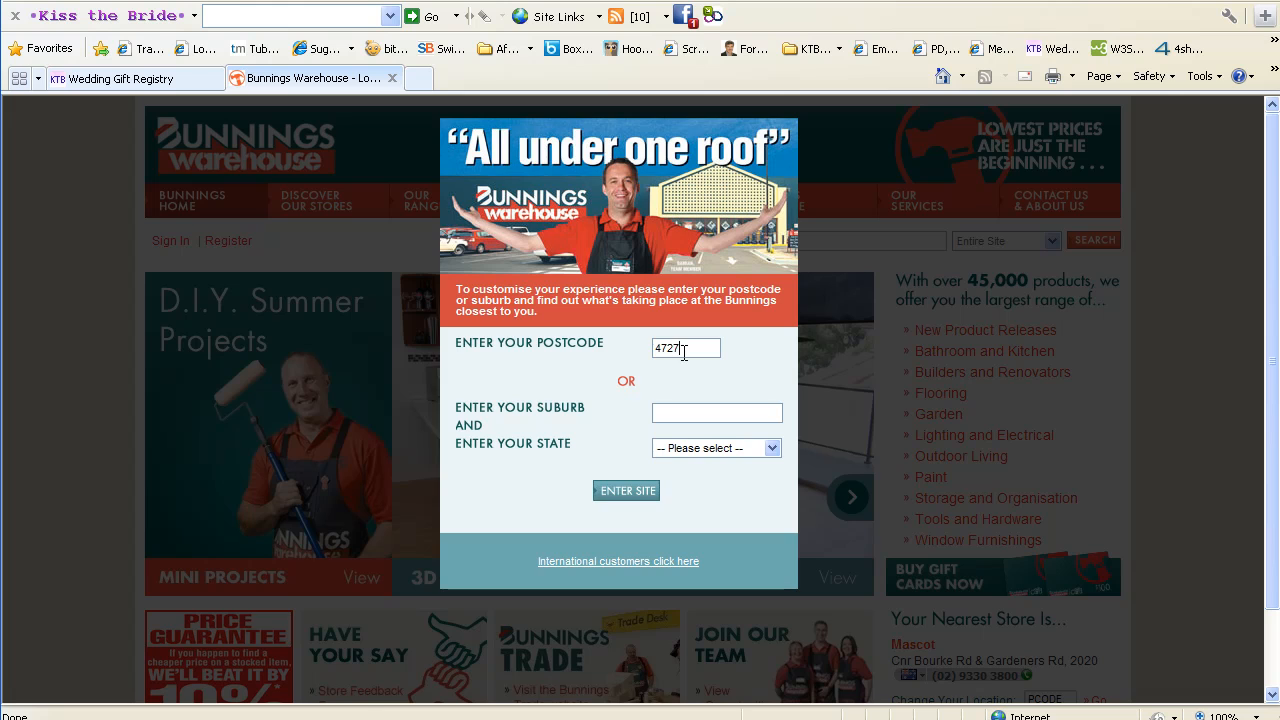
{"action": "key", "text": "Return"}
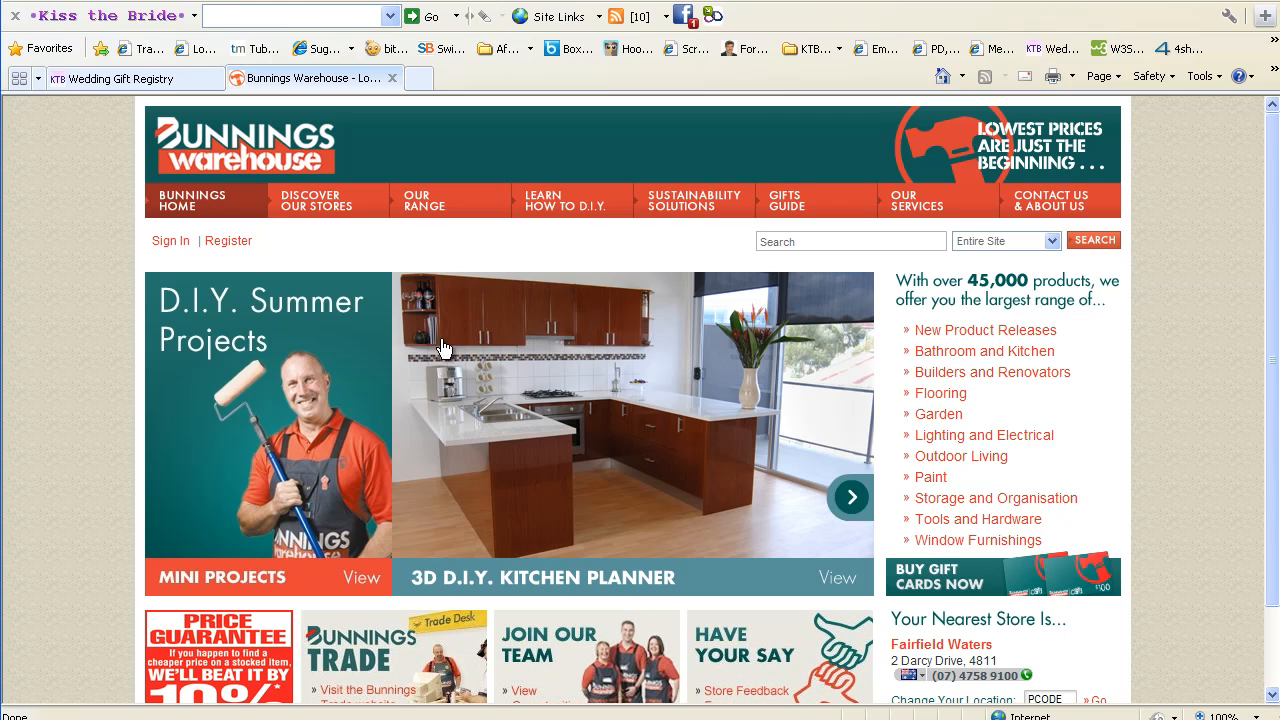
{"action": "mouse_move", "coordinate": [414, 193]}
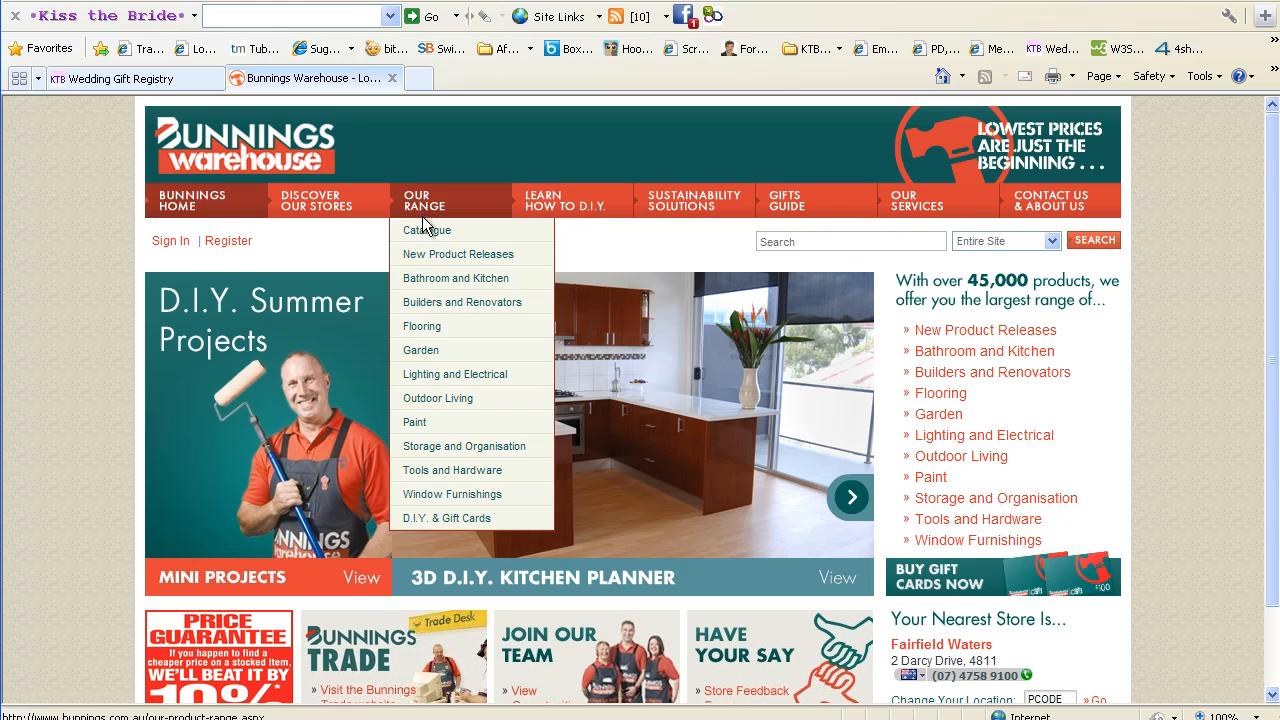
{"action": "left_click", "coordinate": [477, 374]}
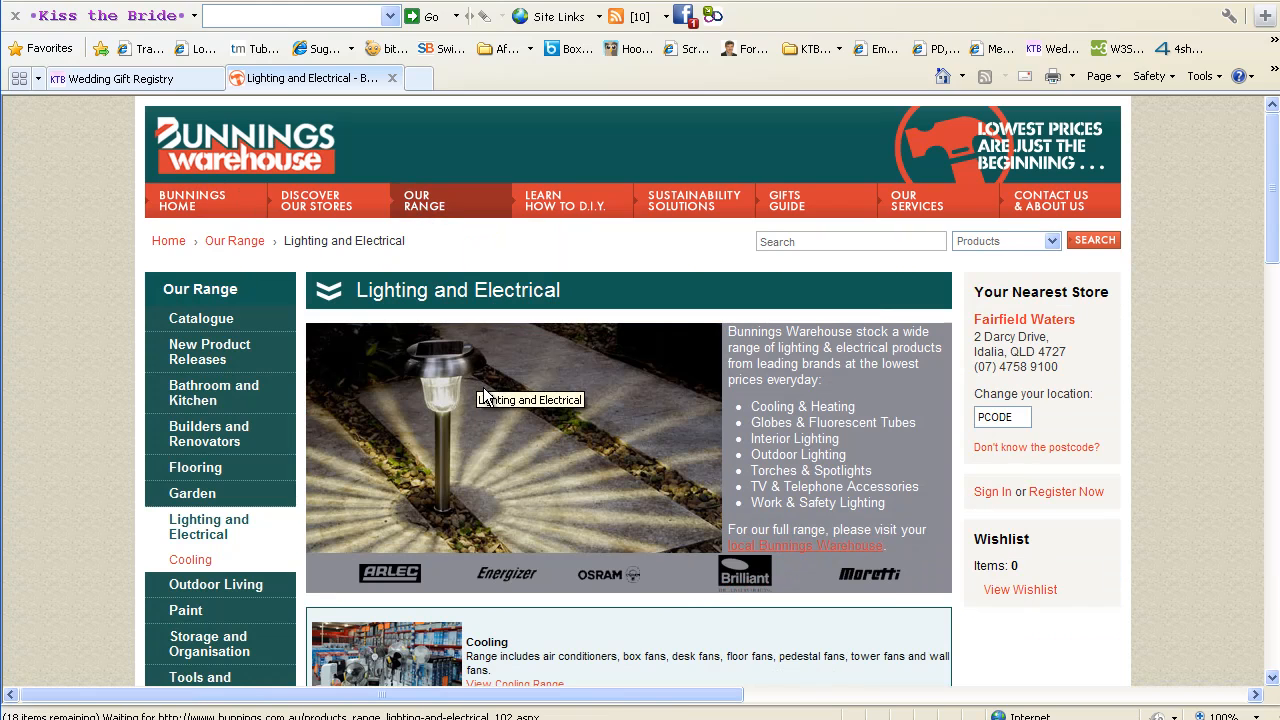
{"action": "scroll", "coordinate": [584, 467], "scroll_direction": "down", "scroll_amount": 5}
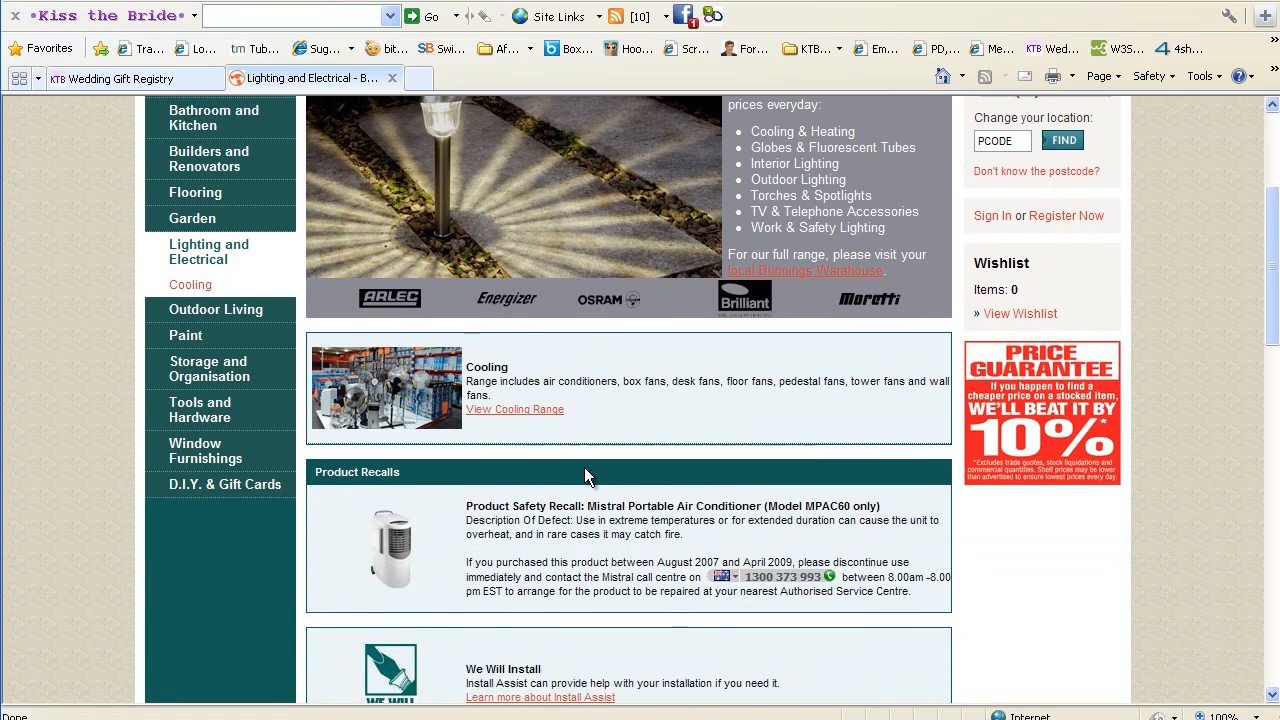
{"action": "scroll", "coordinate": [584, 475], "scroll_direction": "down", "scroll_amount": 7}
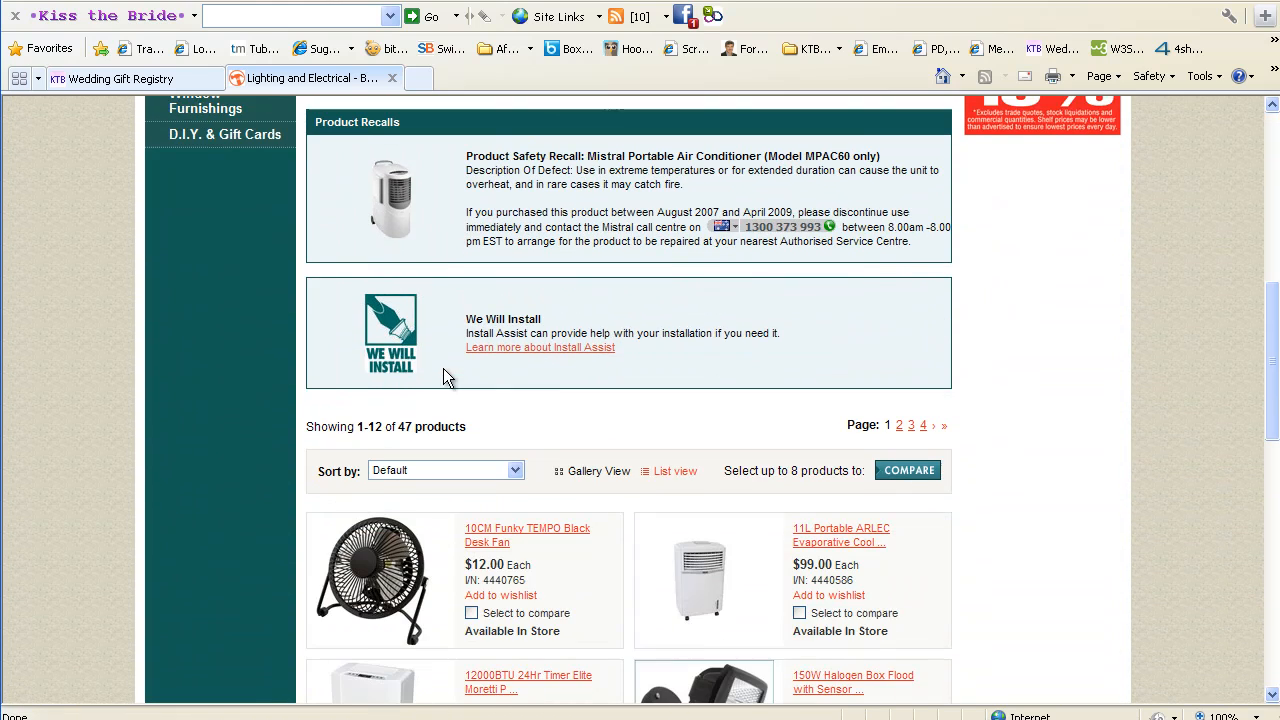
{"action": "scroll", "coordinate": [446, 376], "scroll_direction": "down", "scroll_amount": 5}
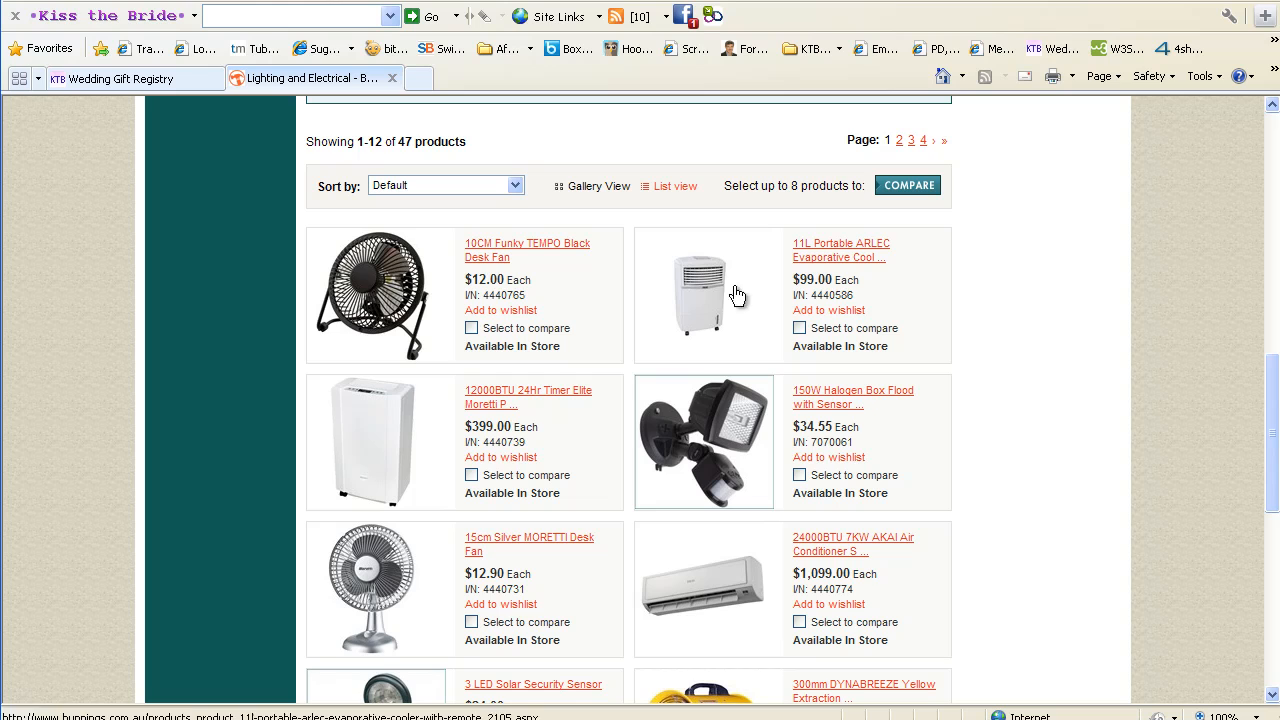
Open the 10CM Funky TEMPO Black Desk Fan product page ($12.00) and review its details
{"action": "left_click", "coordinate": [518, 246]}
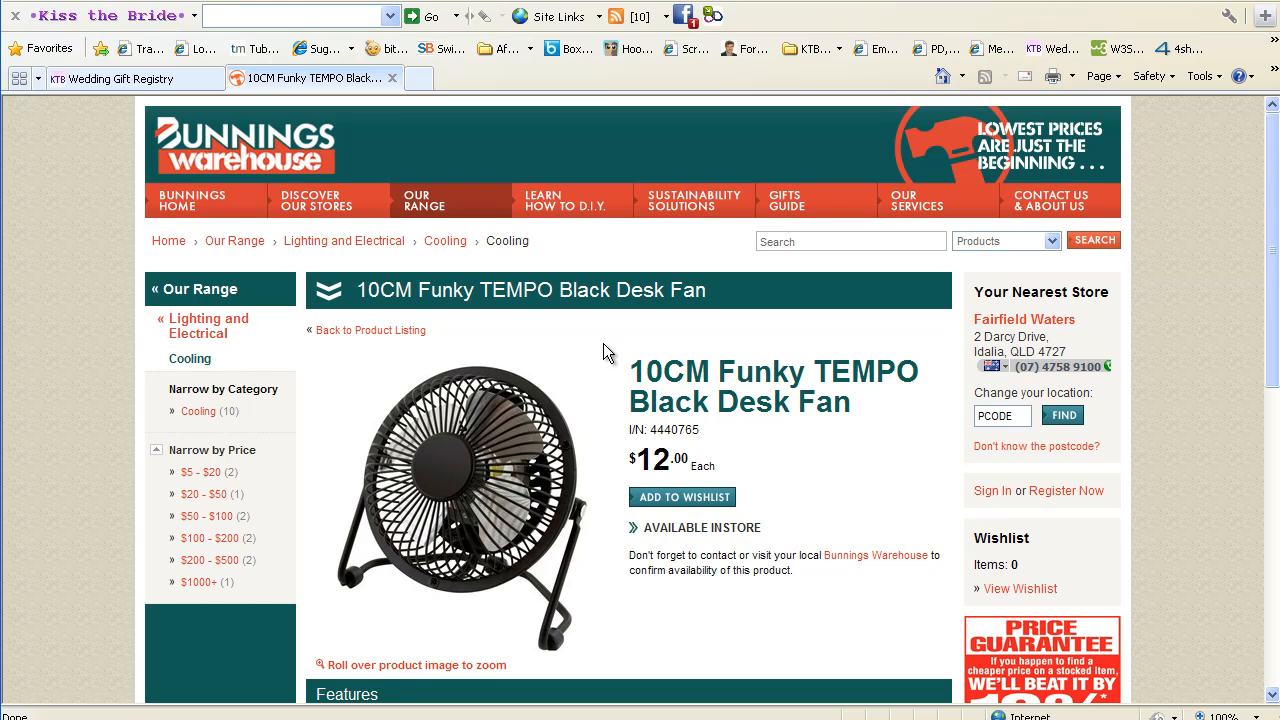
{"action": "scroll", "coordinate": [603, 342], "scroll_direction": "down", "scroll_amount": 3}
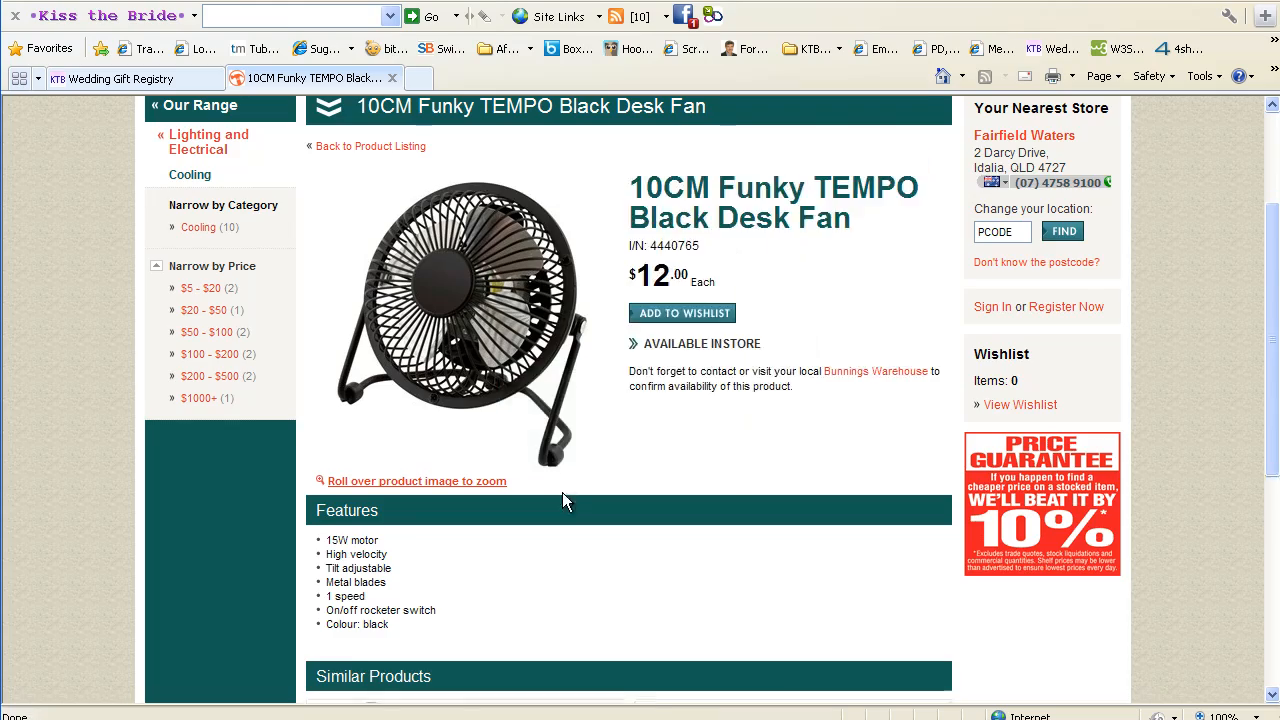
{"action": "scroll", "coordinate": [562, 495], "scroll_direction": "down", "scroll_amount": 5}
{"action": "scroll", "coordinate": [561, 504], "scroll_direction": "down", "scroll_amount": 2}
{"action": "scroll", "coordinate": [561, 502], "scroll_direction": "up", "scroll_amount": 9}
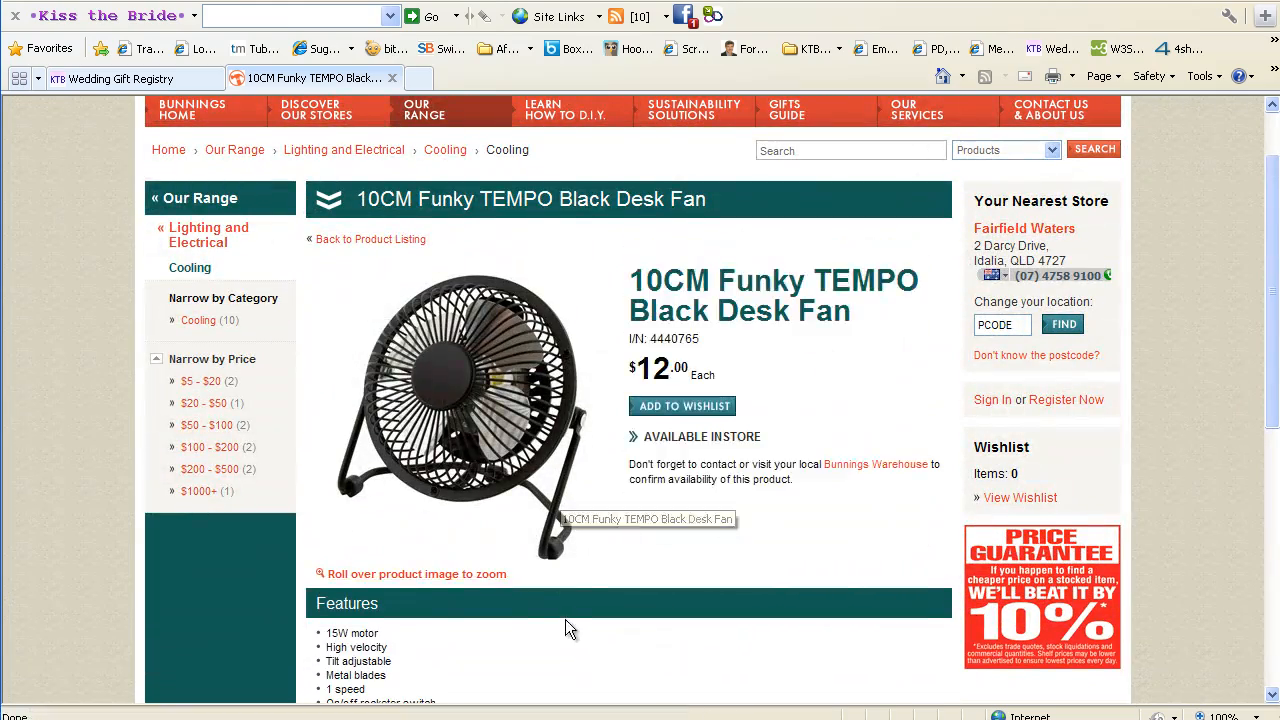
{"action": "scroll", "coordinate": [560, 622], "scroll_direction": "down", "scroll_amount": 6}
{"action": "scroll", "coordinate": [553, 624], "scroll_direction": "down", "scroll_amount": 3}
{"action": "scroll", "coordinate": [550, 622], "scroll_direction": "up", "scroll_amount": 8}
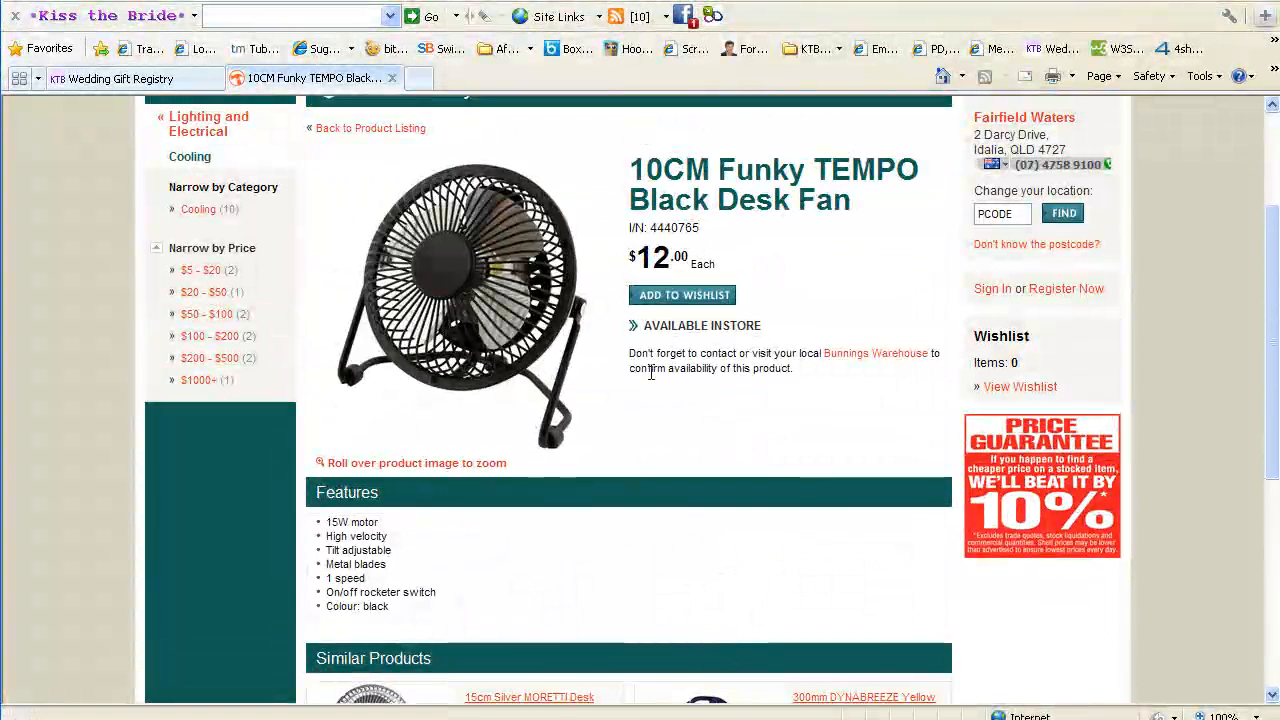
Highlight the fan's AVAILABLE INSTORE status, then clear the highlight and return to the top
{"action": "left_click_drag", "start_coordinate": [753, 325], "coordinate": [678, 326]}
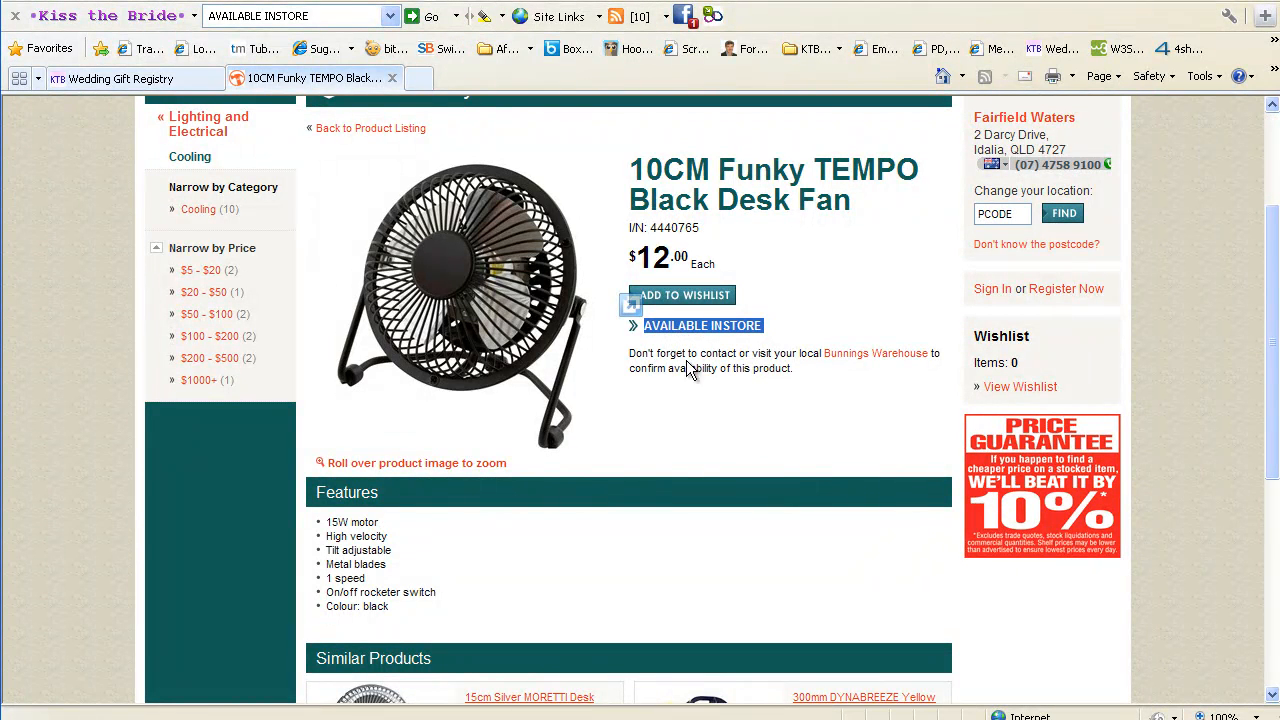
{"action": "left_click", "coordinate": [720, 424]}
{"action": "scroll", "coordinate": [710, 428], "scroll_direction": "up", "scroll_amount": 3}
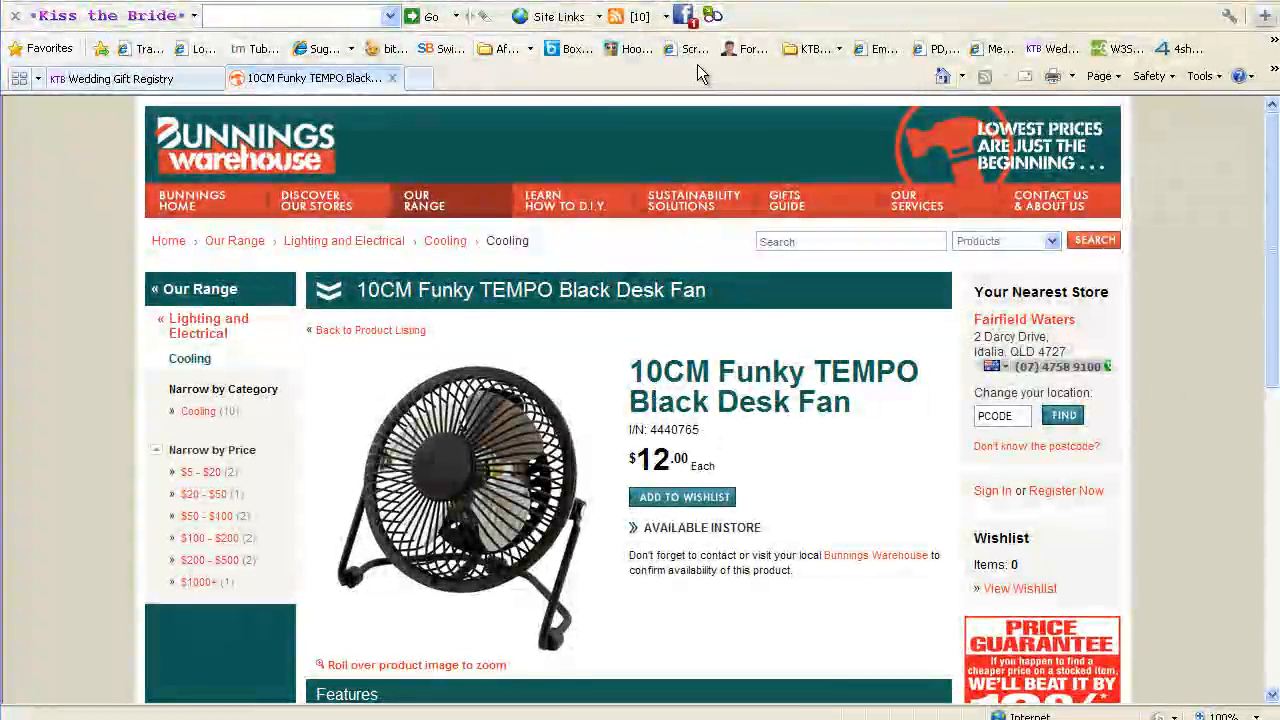
Capture the Funky TEMPO desk fan as a gift item in the registry shopper panel
{"action": "left_click", "coordinate": [714, 16]}
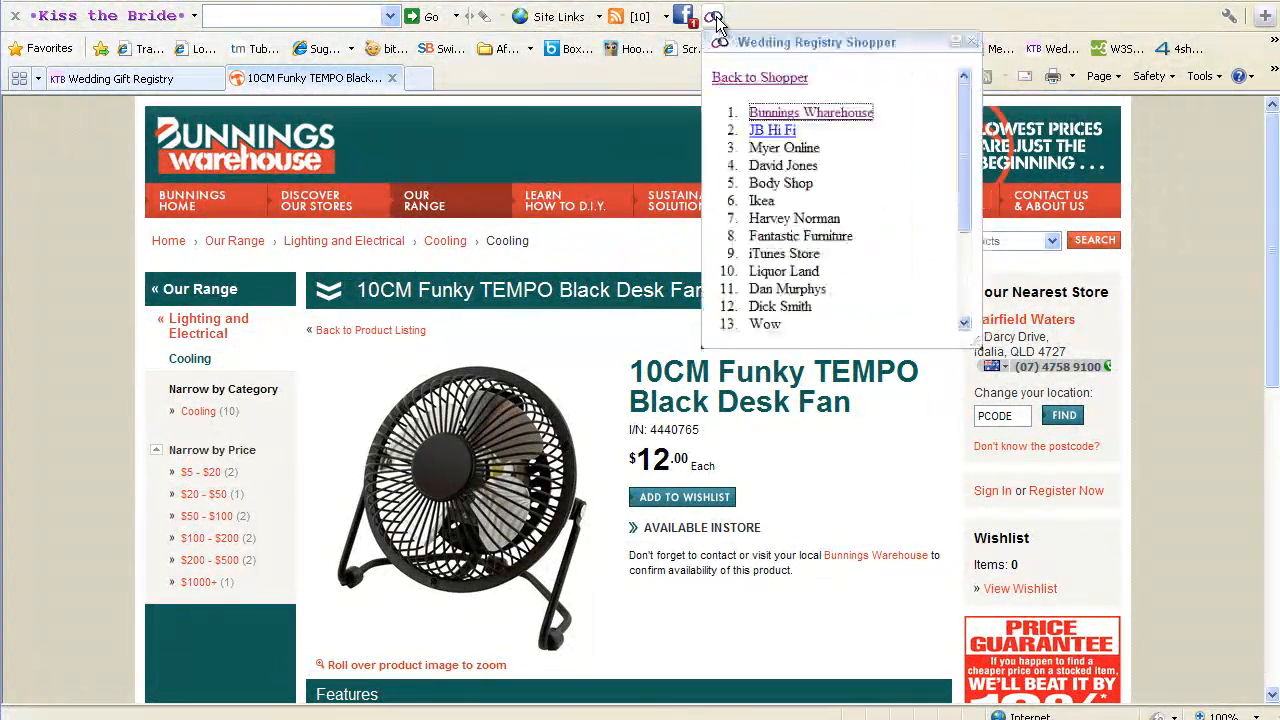
{"action": "left_click", "coordinate": [741, 77]}
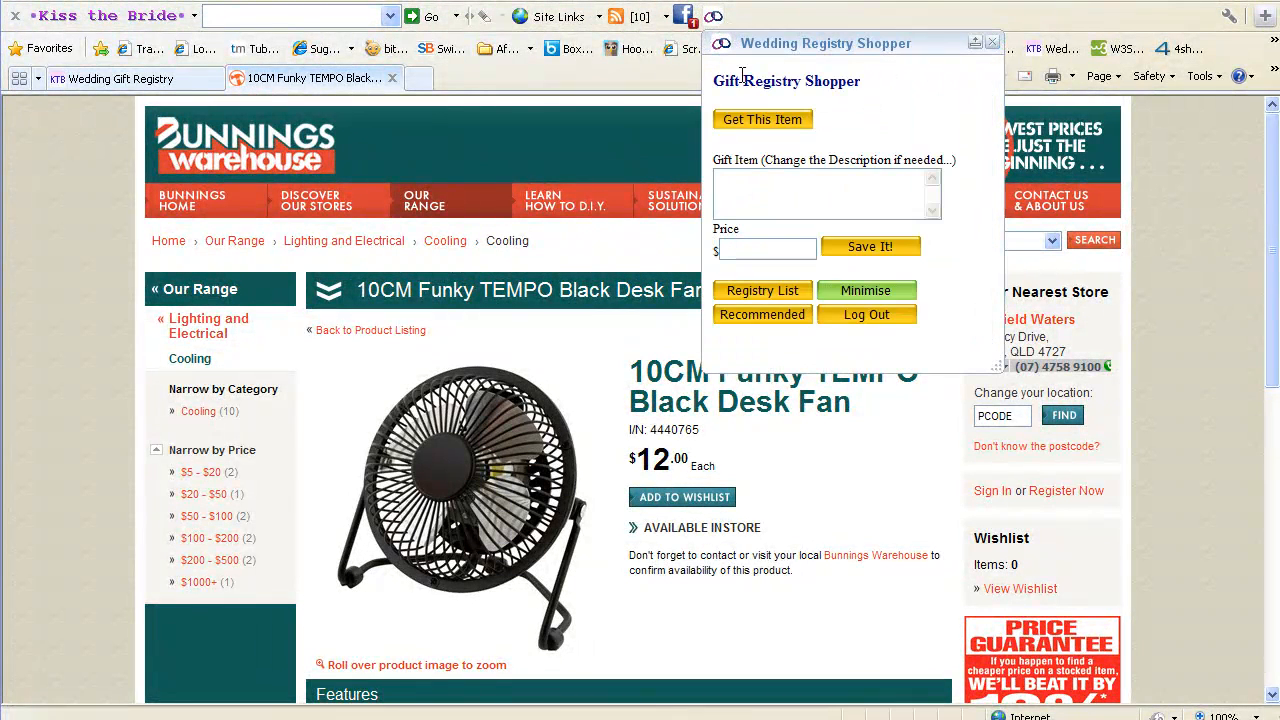
{"action": "left_click", "coordinate": [758, 120]}
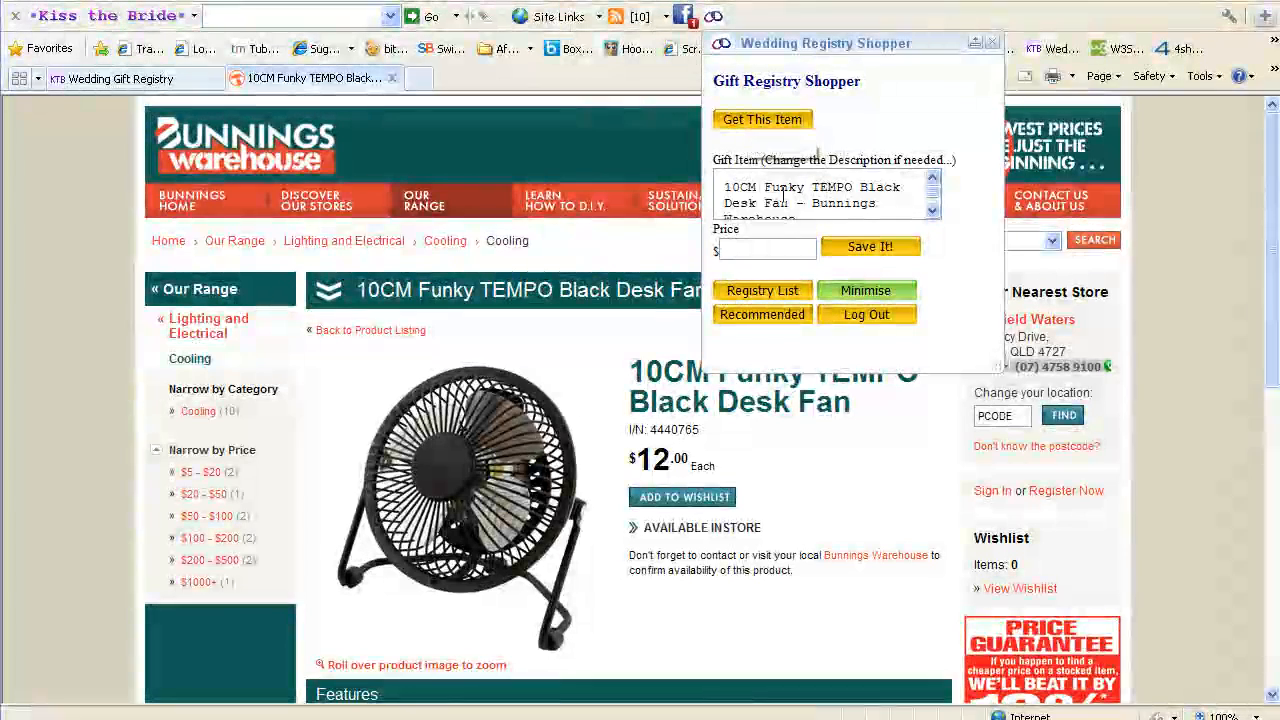
Save the desk fan to the registry at price 12.00 and switch to the Wedding Gift Registry list
{"action": "left_click", "coordinate": [748, 243]}
{"action": "type", "text": "12.00"}
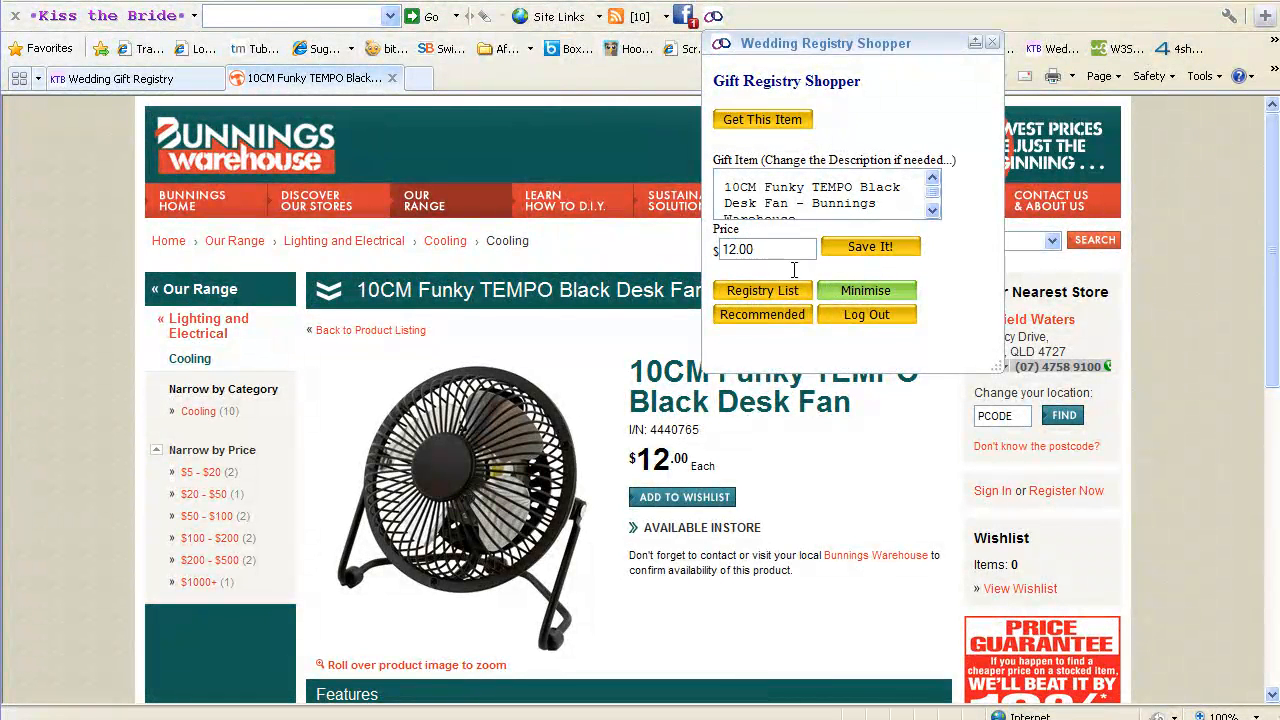
{"action": "left_click", "coordinate": [868, 247]}
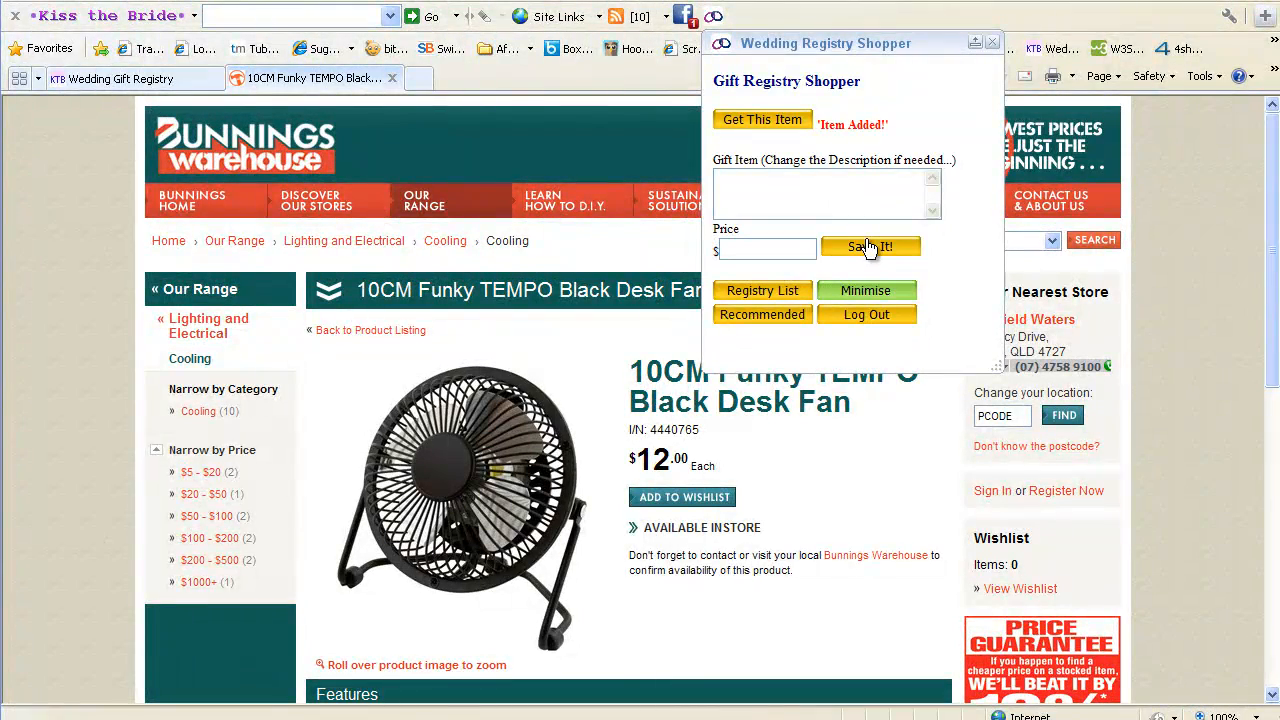
{"action": "left_click", "coordinate": [138, 79]}
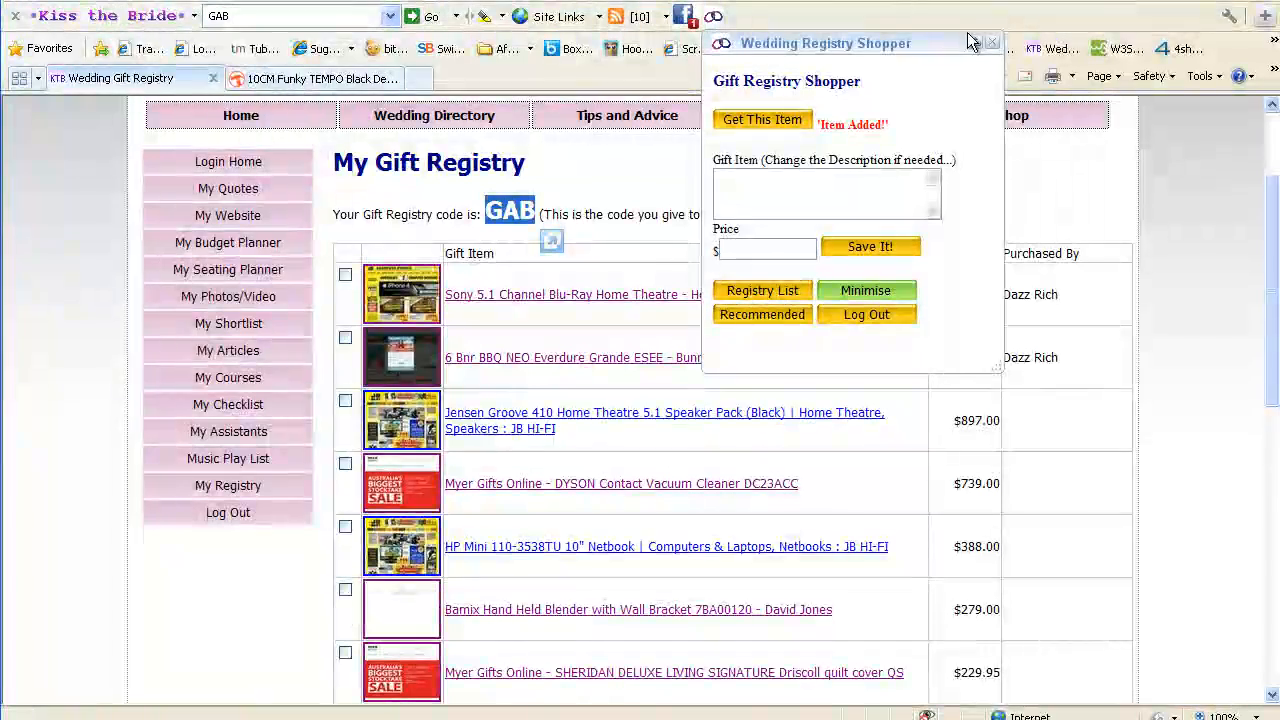
{"action": "left_click", "coordinate": [990, 43]}
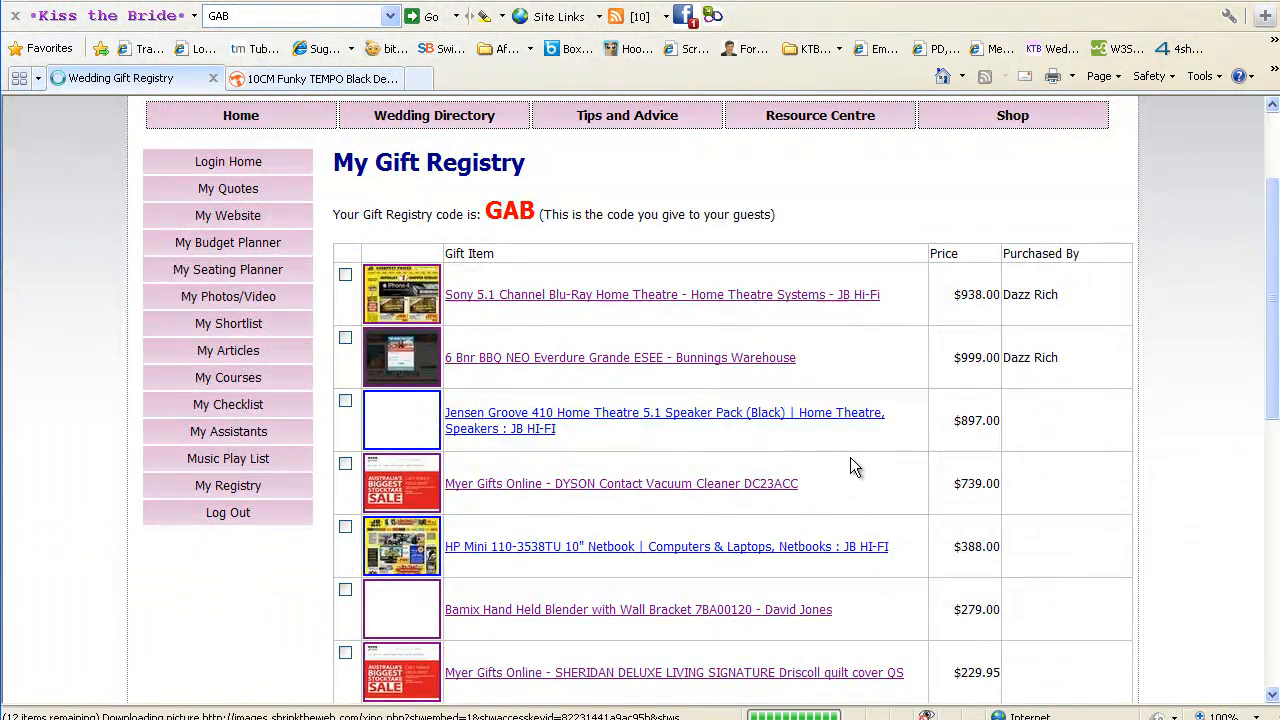
Find and highlight the new $12.00 Funky TEMPO desk fan entry at the end of the registry list
{"action": "scroll", "coordinate": [850, 459], "scroll_direction": "down", "scroll_amount": 8}
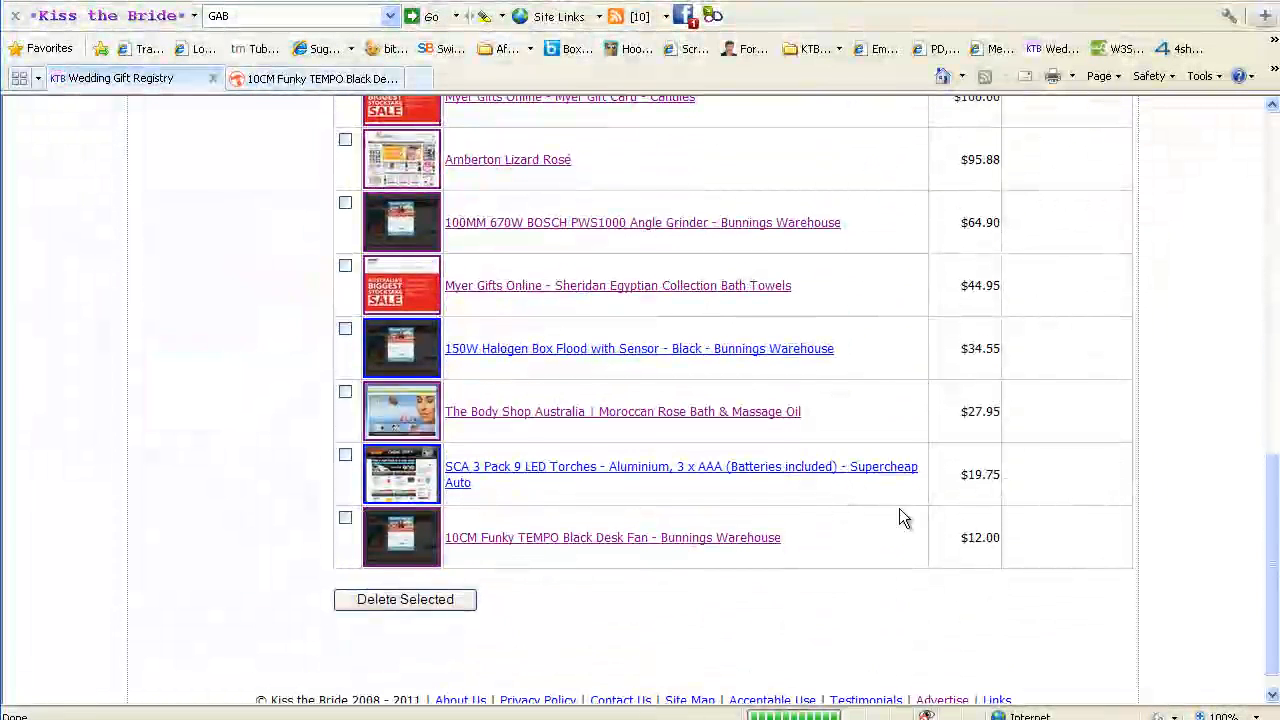
{"action": "left_click_drag", "start_coordinate": [790, 549], "coordinate": [444, 546]}
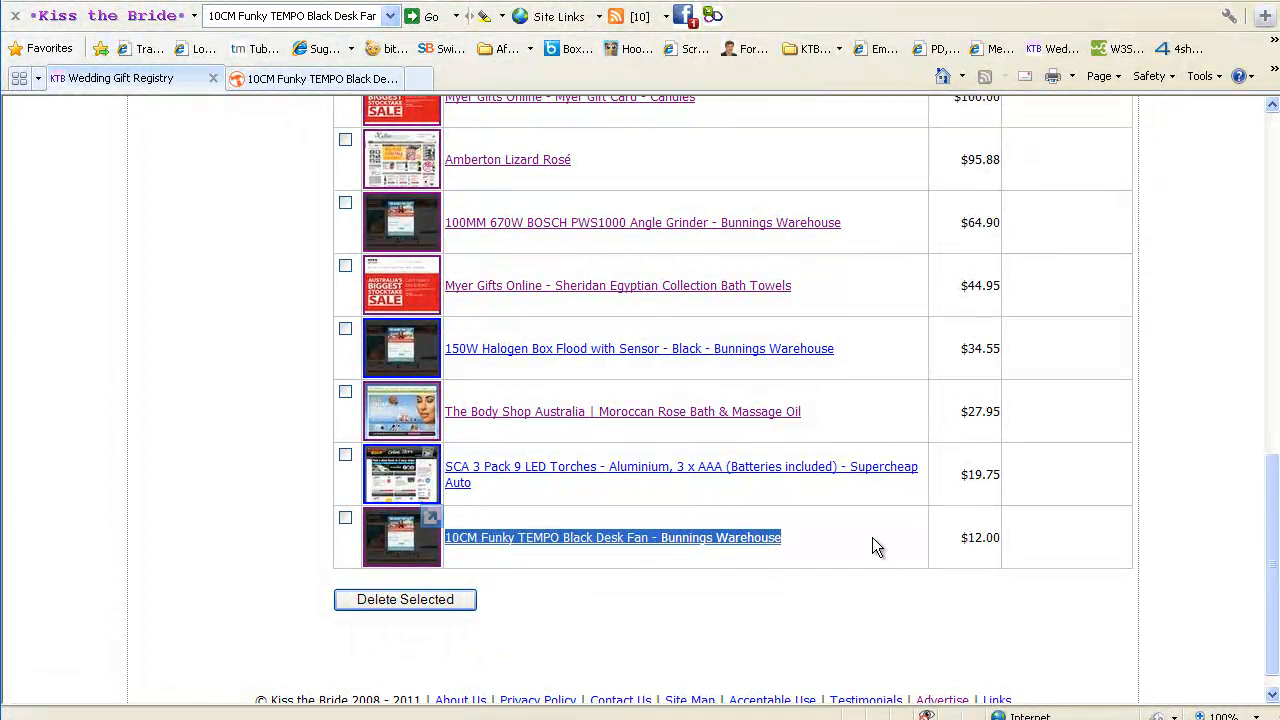
{"action": "scroll", "coordinate": [872, 537], "scroll_direction": "up", "scroll_amount": 5}
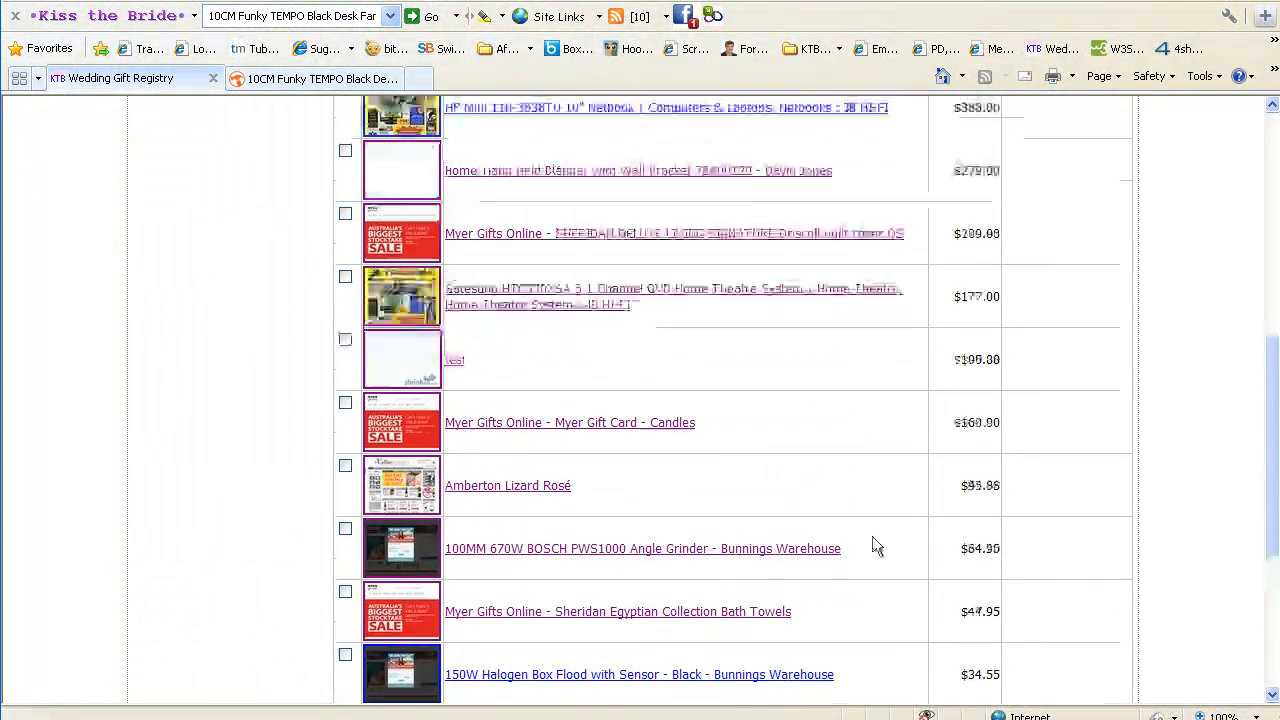
{"action": "scroll", "coordinate": [875, 545], "scroll_direction": "up", "scroll_amount": 4}
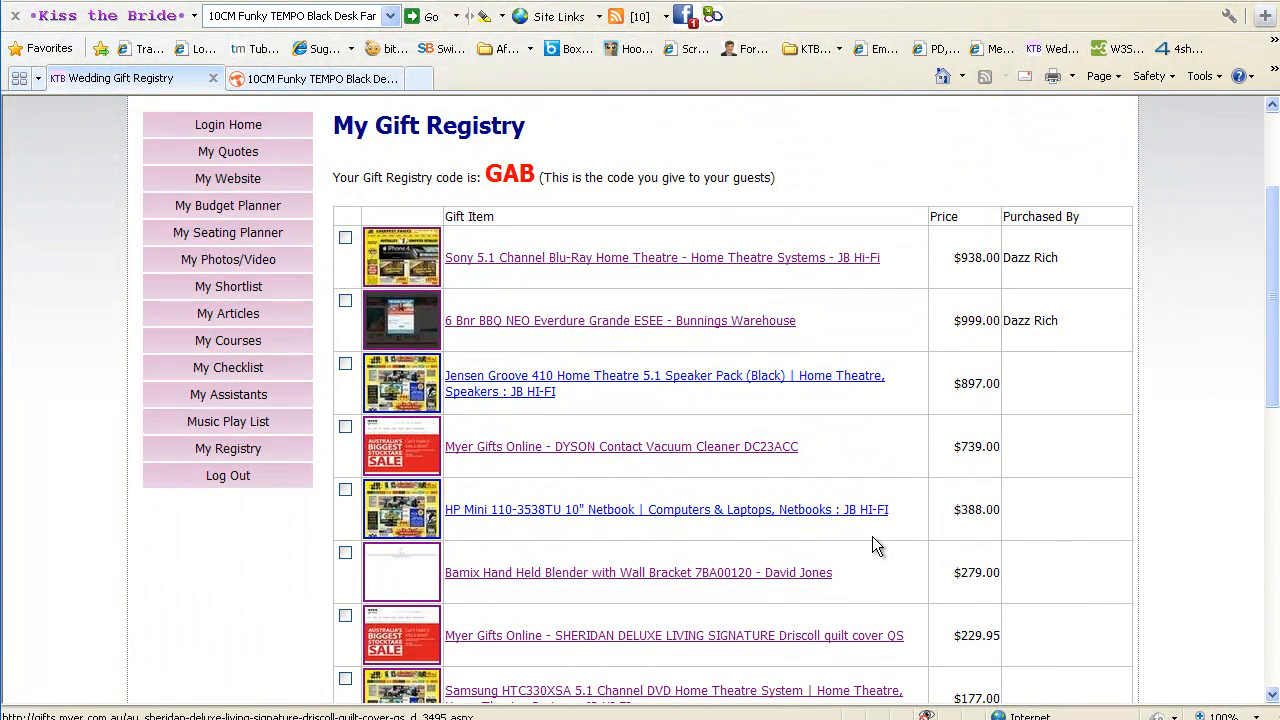
{"action": "scroll", "coordinate": [872, 545], "scroll_direction": "up", "scroll_amount": 2}
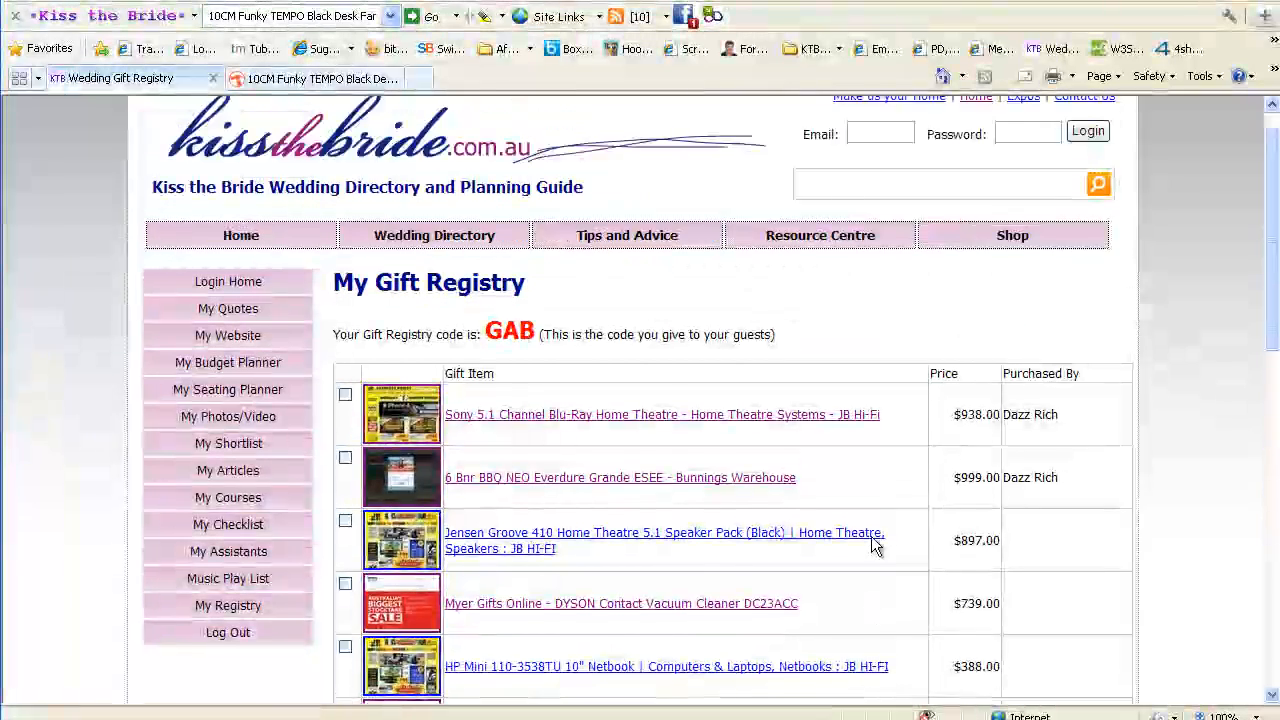